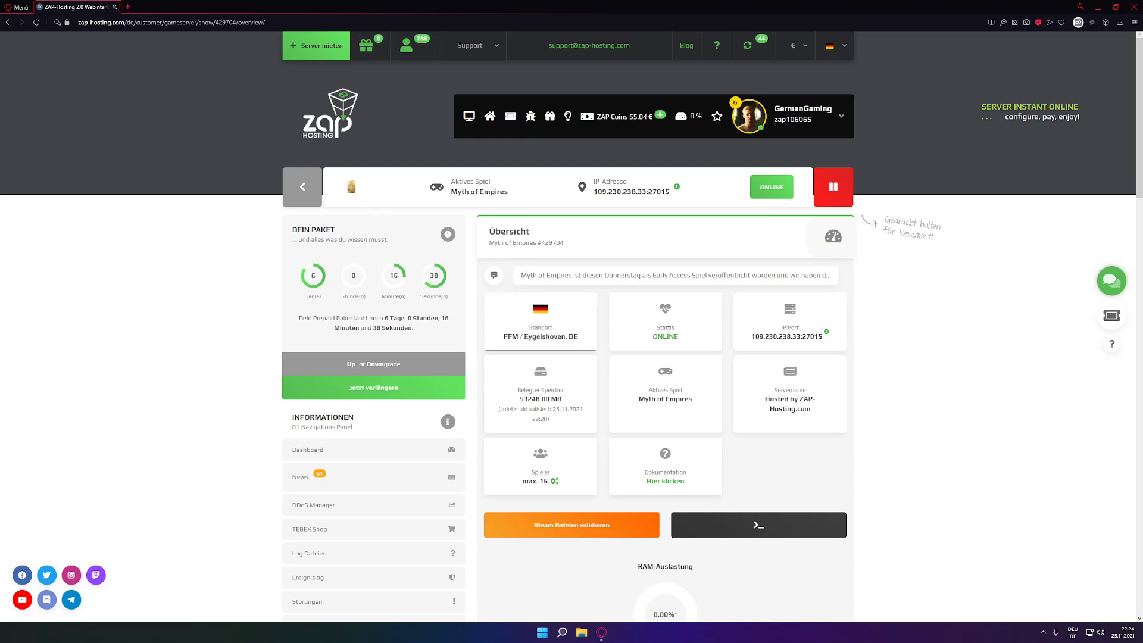
Stop the Myth of Empires game server and open its server news page
{"action": "left_click", "coordinate": [833, 186]}
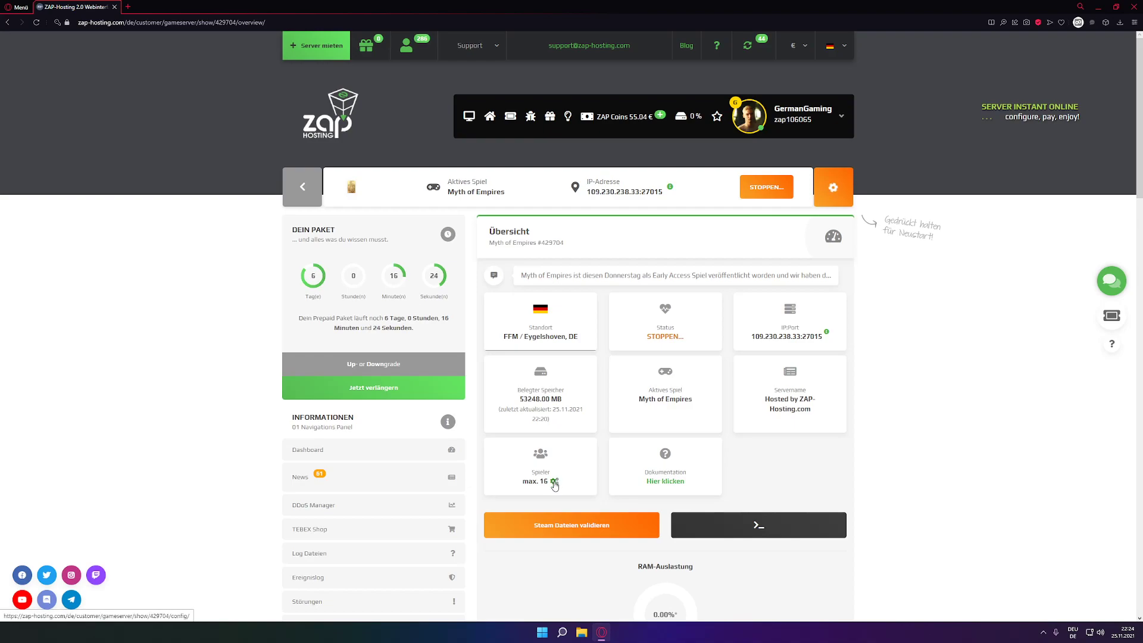
{"action": "scroll", "coordinate": [560, 480], "scroll_direction": "down", "scroll_amount": 4}
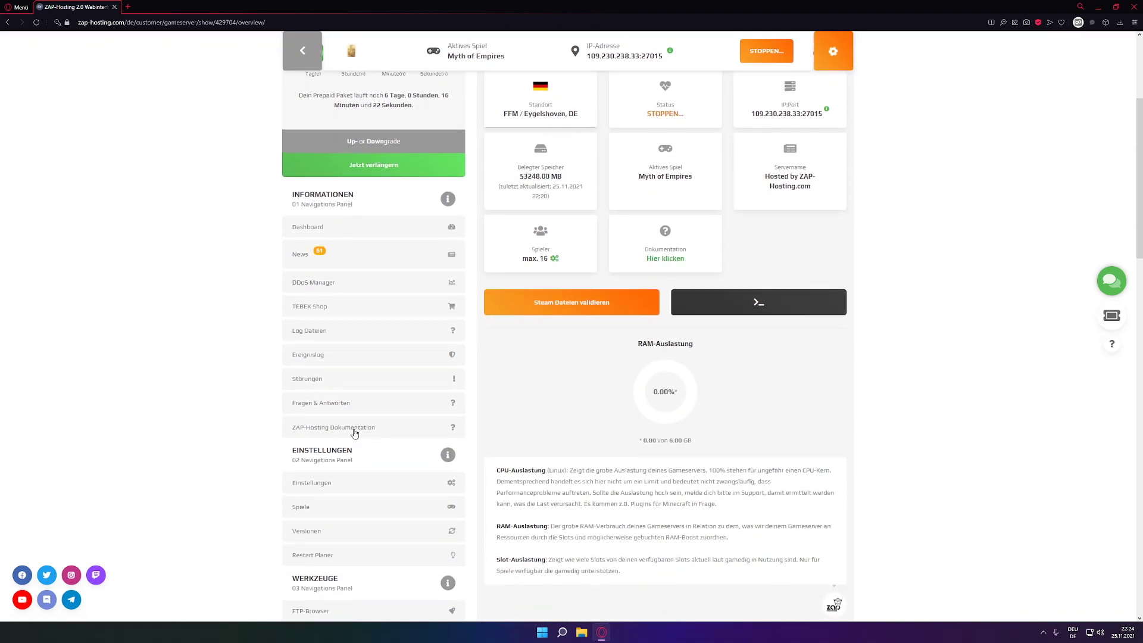
{"action": "scroll", "coordinate": [351, 423], "scroll_direction": "up", "scroll_amount": 2}
{"action": "left_click", "coordinate": [311, 350]}
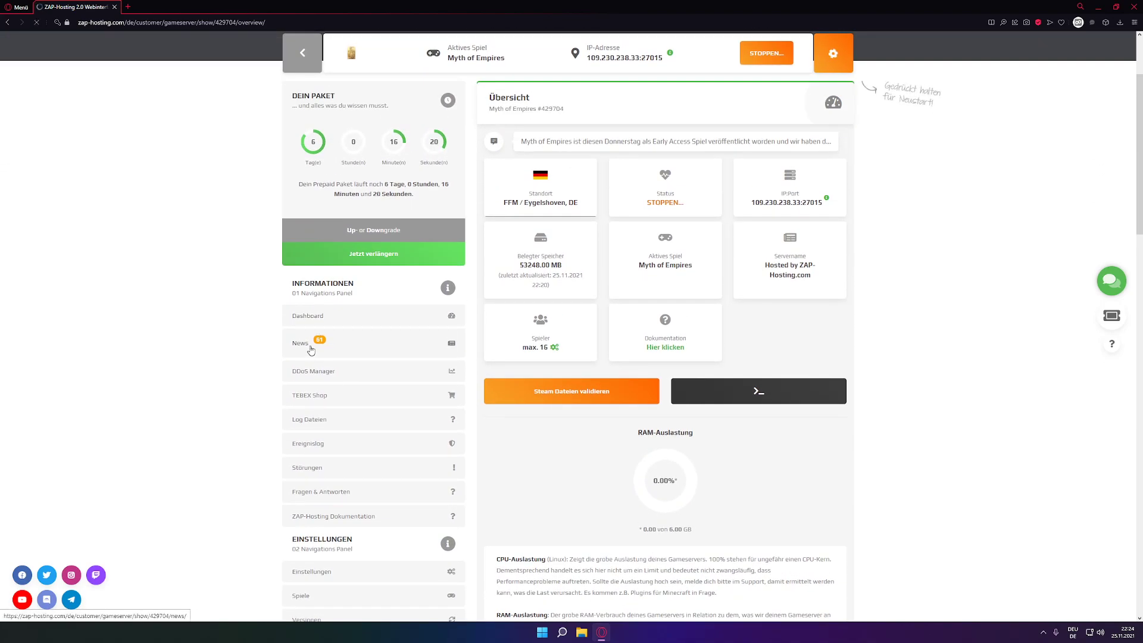
{"action": "scroll", "coordinate": [584, 333], "scroll_direction": "down", "scroll_amount": 2}
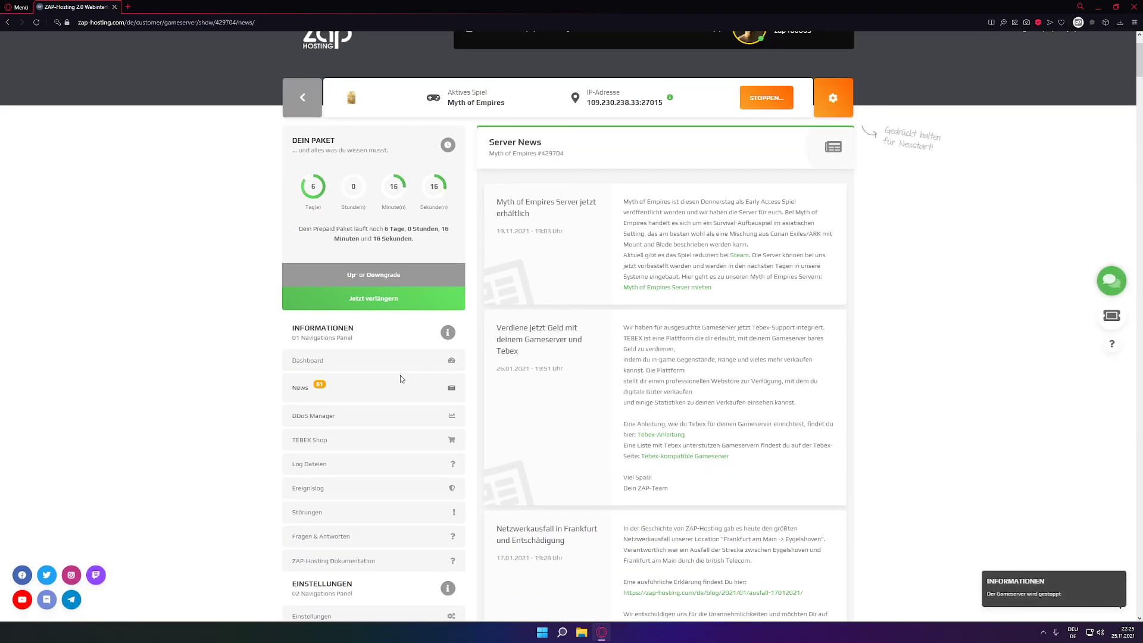
Open the DDoS Manager and expand the active DDoS protection explanation and the incoming attacks list
{"action": "left_click", "coordinate": [332, 417]}
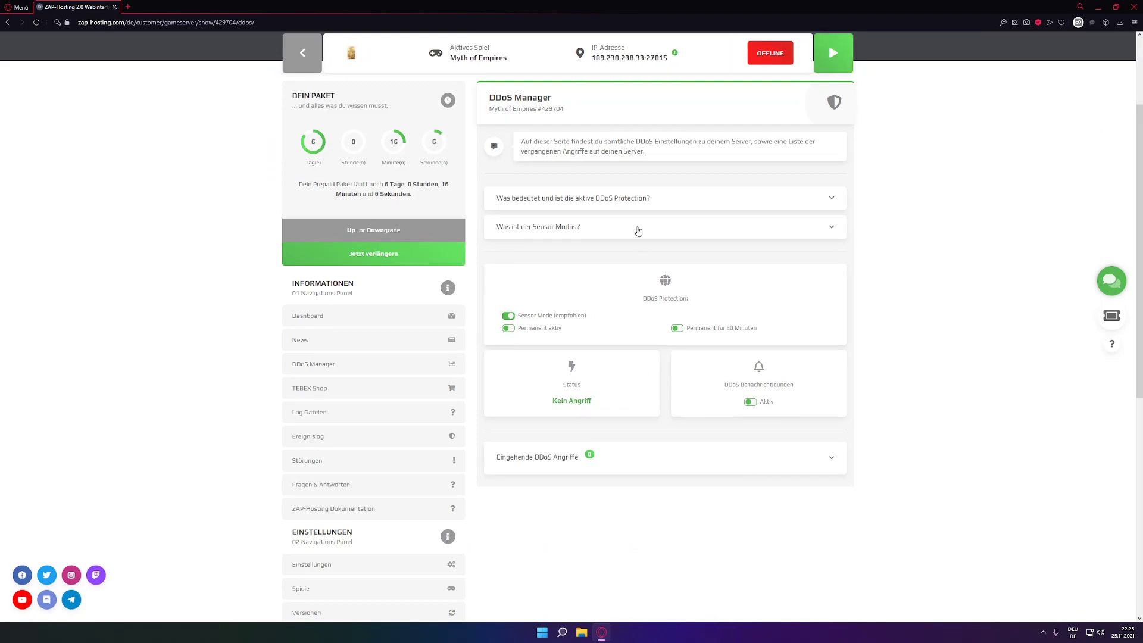
{"action": "left_click", "coordinate": [630, 202]}
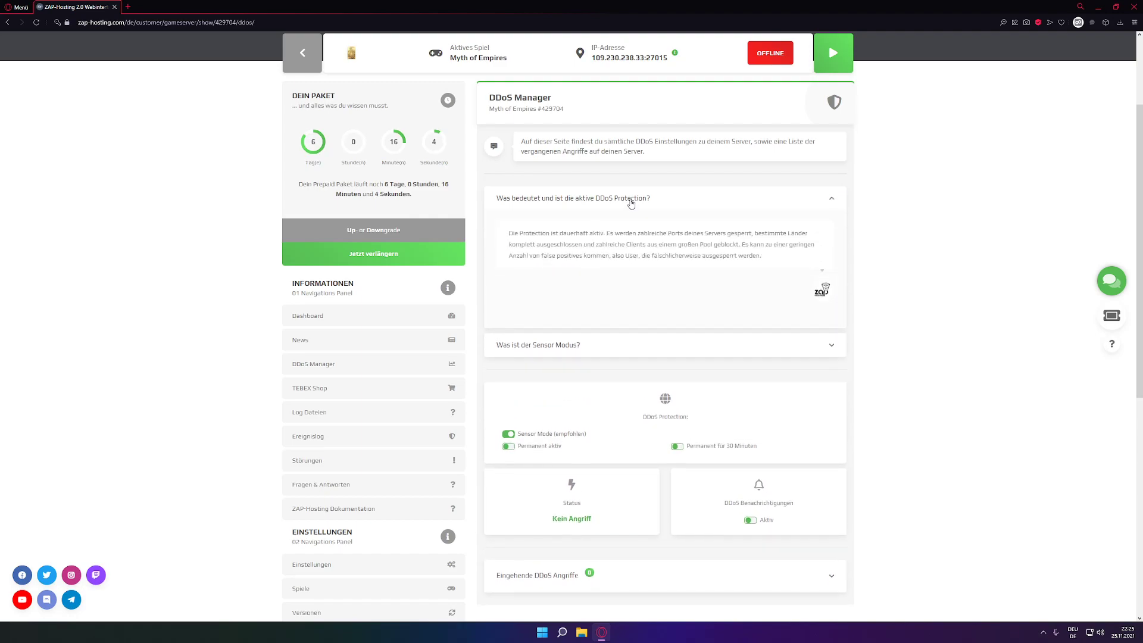
{"action": "scroll", "coordinate": [615, 508], "scroll_direction": "down", "scroll_amount": 1}
{"action": "left_click", "coordinate": [589, 529]}
{"action": "scroll", "coordinate": [589, 530], "scroll_direction": "down", "scroll_amount": 3}
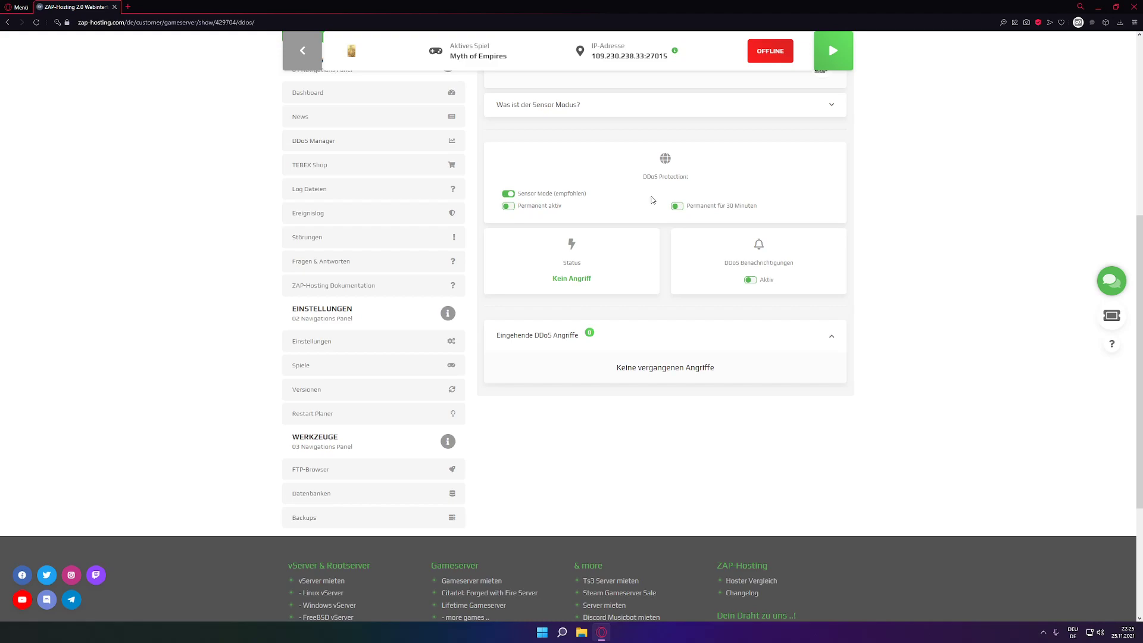
{"action": "scroll", "coordinate": [642, 208], "scroll_direction": "up", "scroll_amount": 2}
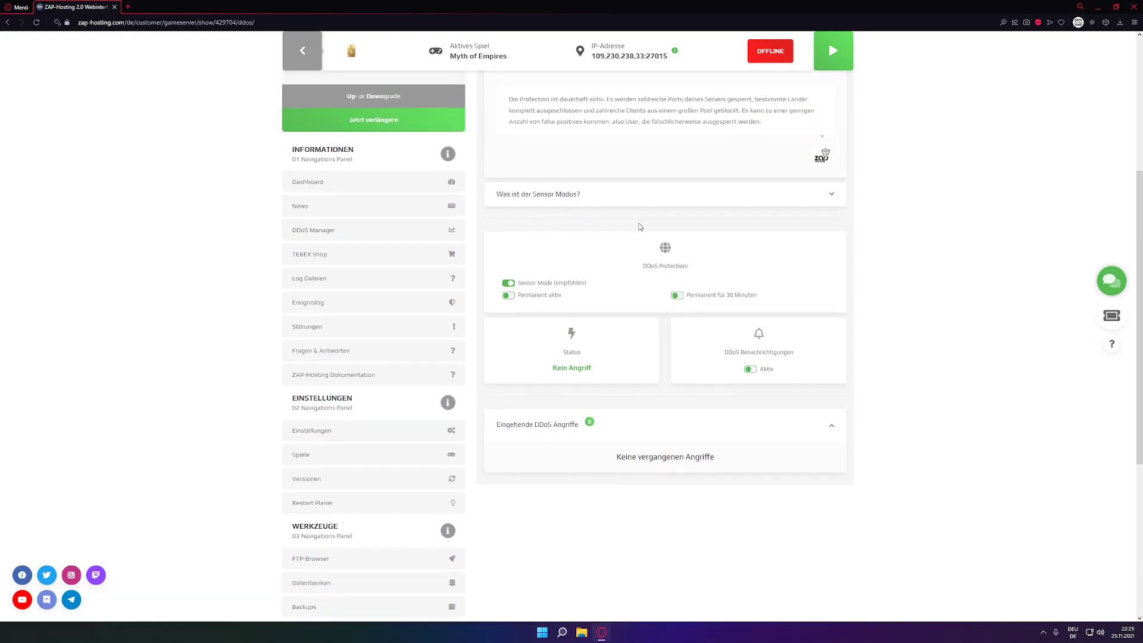
Look through the server's TEBEX Shop page, including the demo store and the setup video section
{"action": "left_click", "coordinate": [328, 256]}
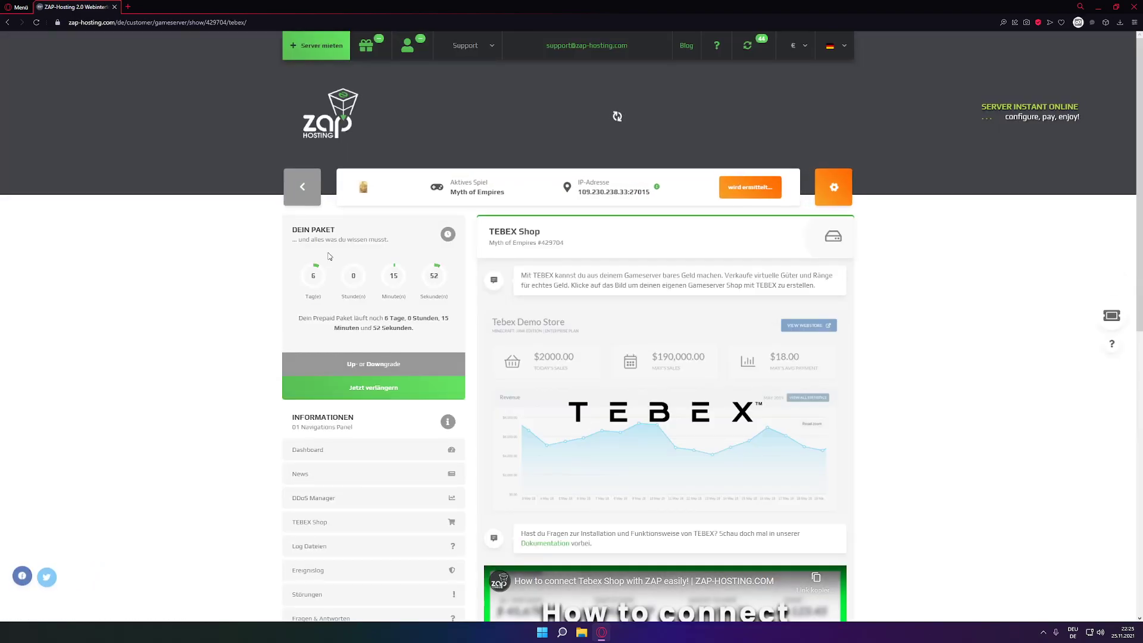
{"action": "scroll", "coordinate": [612, 371], "scroll_direction": "down", "scroll_amount": 3}
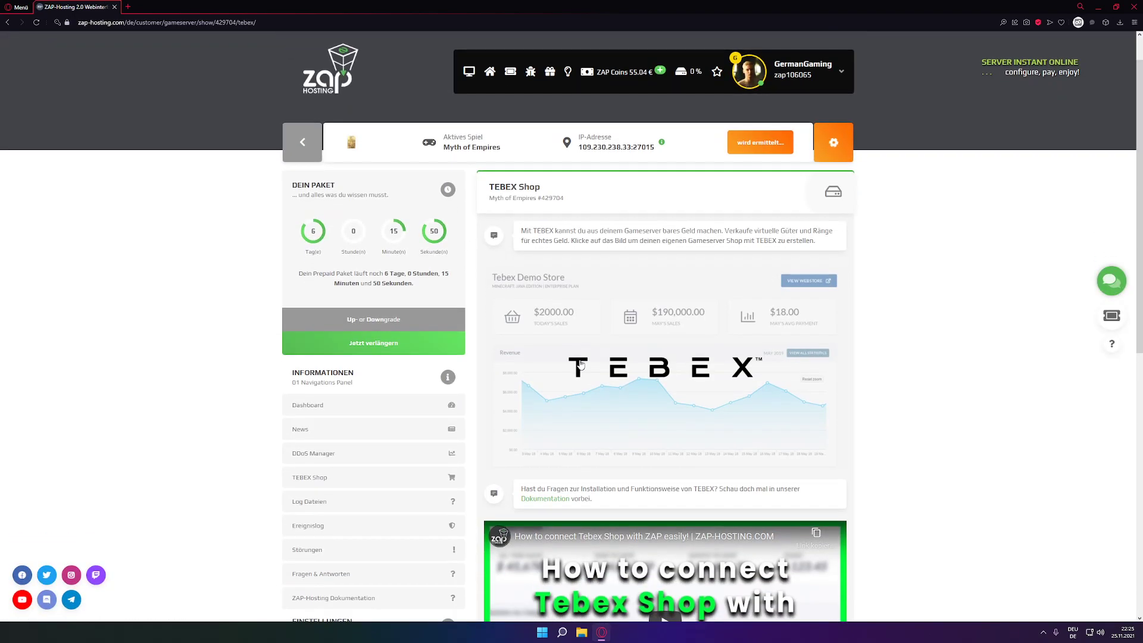
{"action": "scroll", "coordinate": [612, 371], "scroll_direction": "down", "scroll_amount": 2}
{"action": "scroll", "coordinate": [611, 368], "scroll_direction": "up", "scroll_amount": 3}
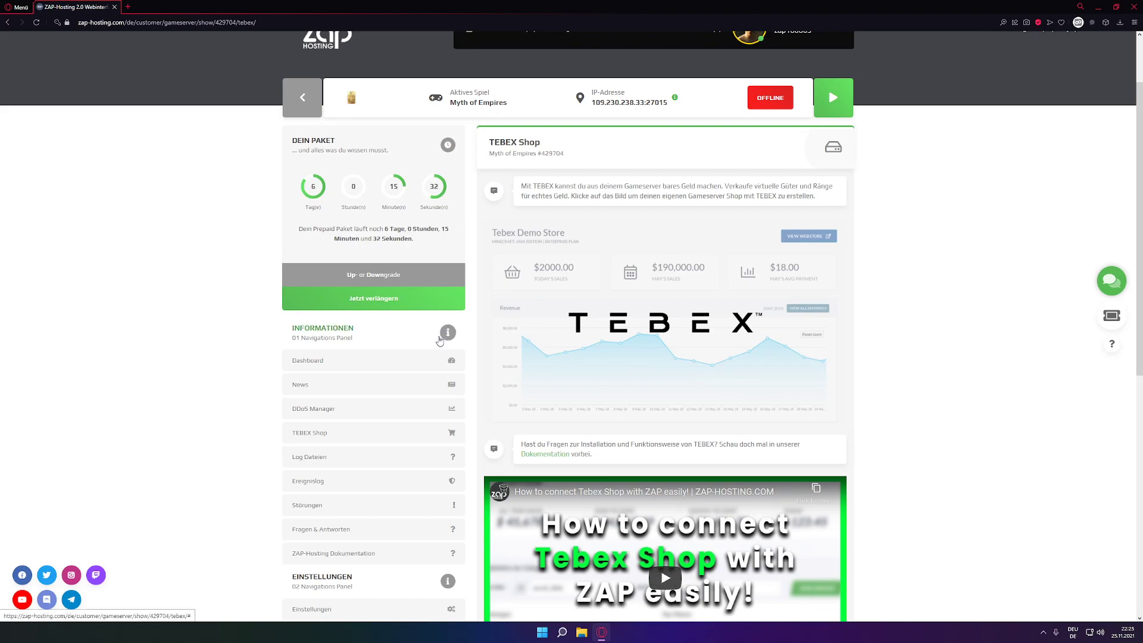
Review the server's current and old log files and open its event log
{"action": "left_click", "coordinate": [310, 460]}
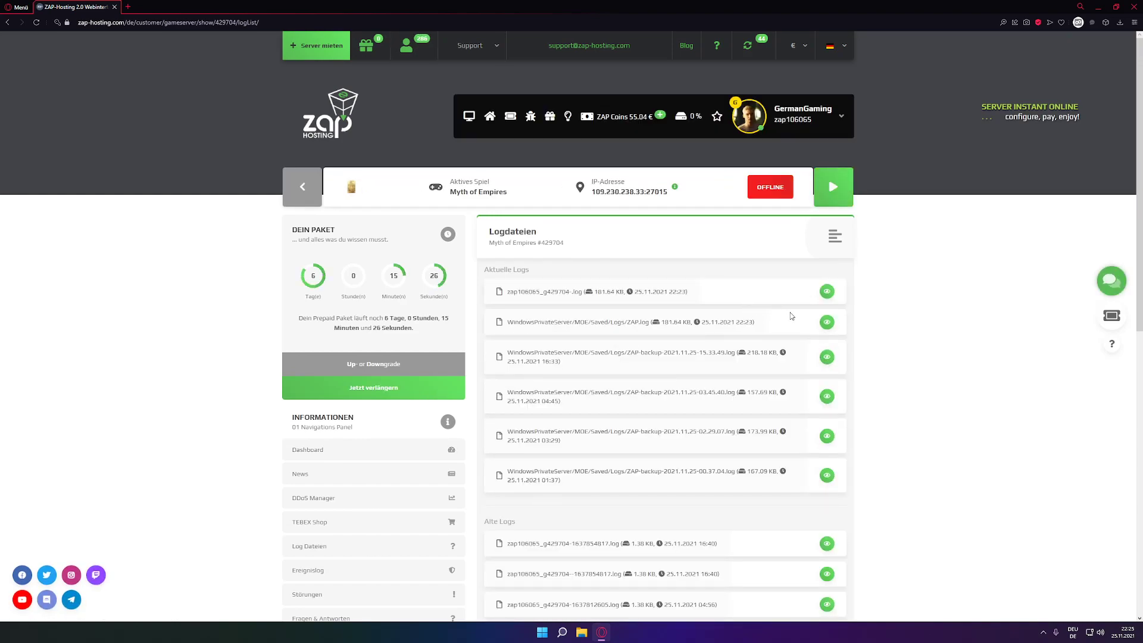
{"action": "scroll", "coordinate": [789, 315], "scroll_direction": "down", "scroll_amount": 1}
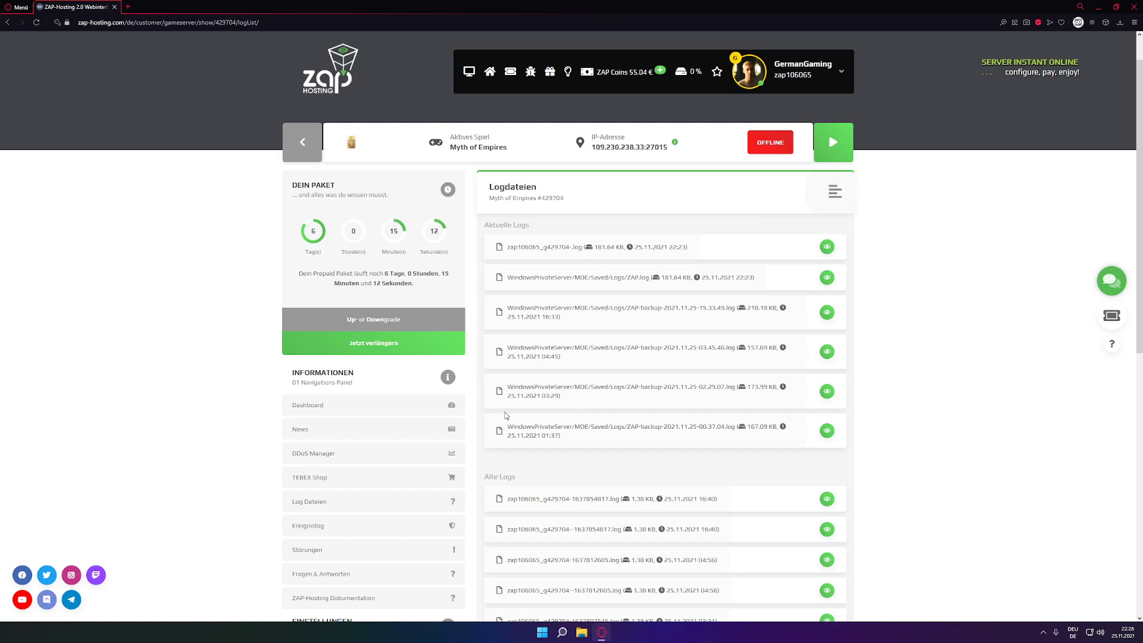
{"action": "scroll", "coordinate": [411, 425], "scroll_direction": "down", "scroll_amount": 2}
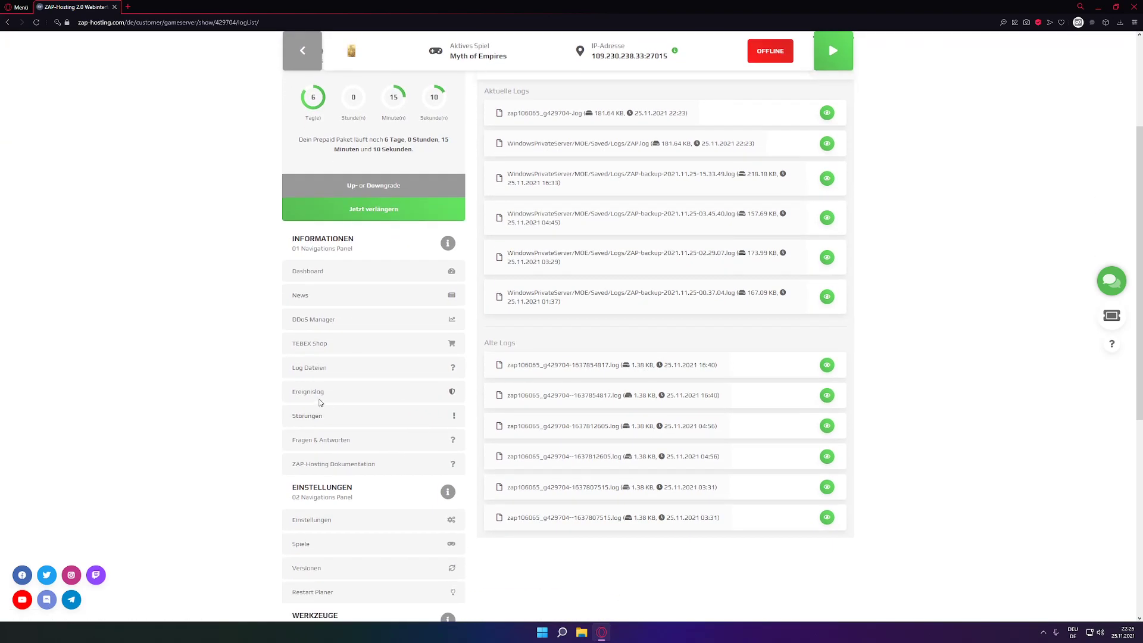
{"action": "left_click", "coordinate": [320, 398]}
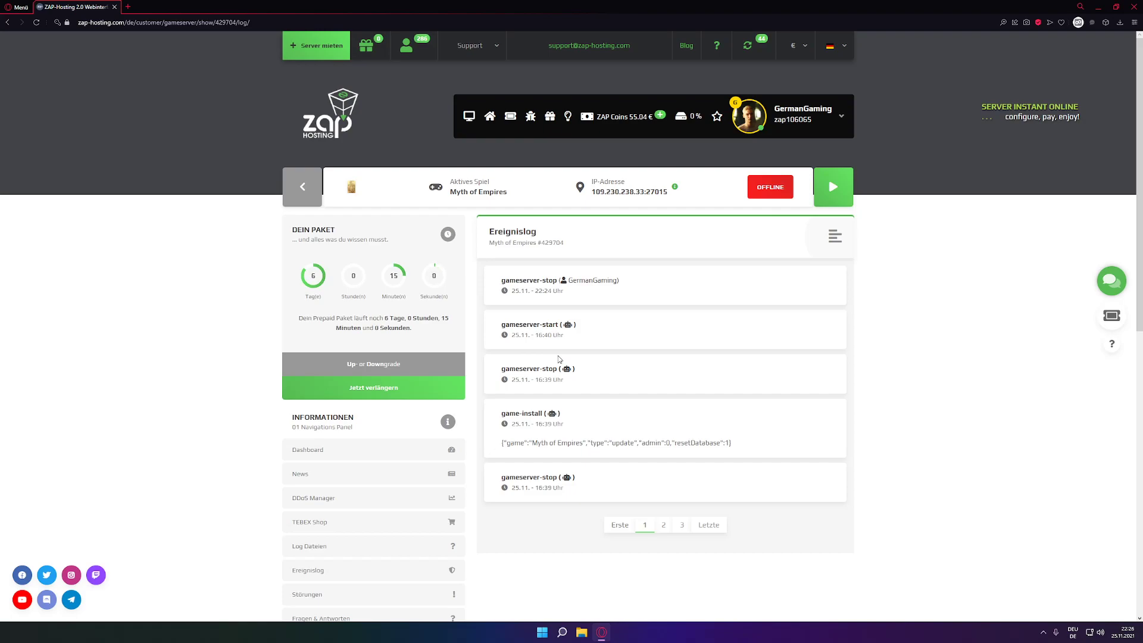
Check the server's outage history and open the Fragen & Antworten page
{"action": "scroll", "coordinate": [508, 362], "scroll_direction": "down", "scroll_amount": 4}
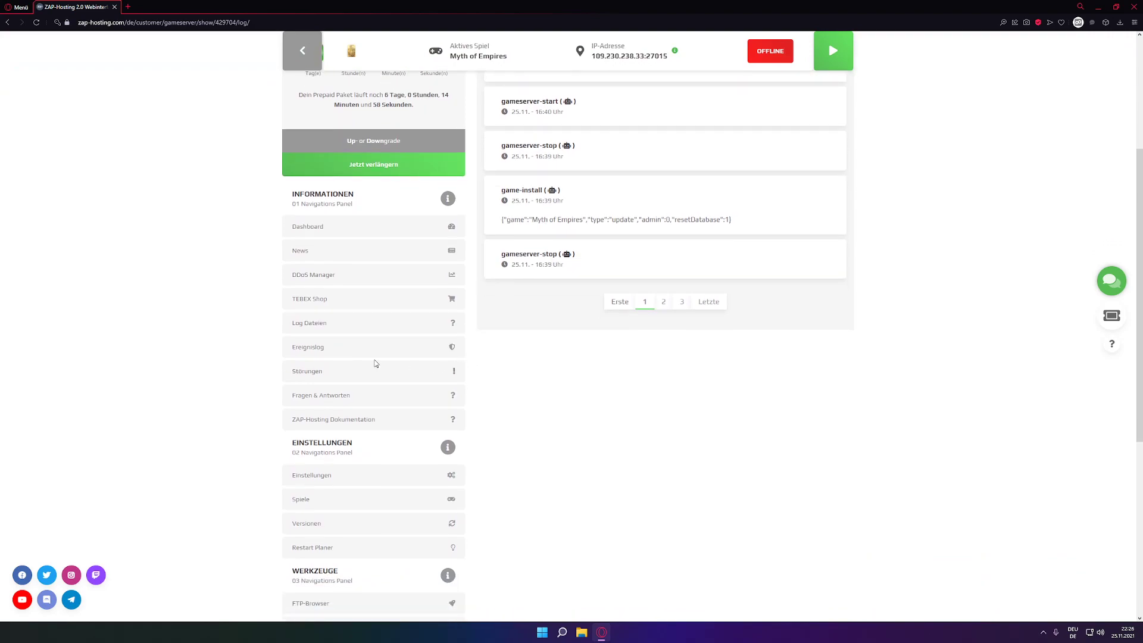
{"action": "left_click", "coordinate": [319, 372]}
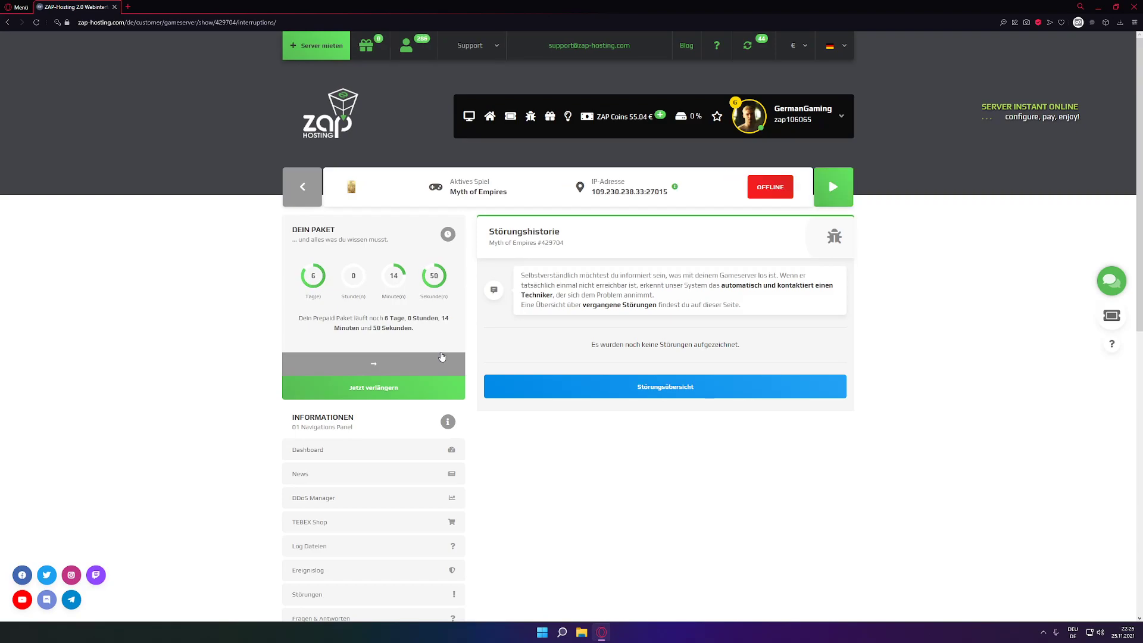
{"action": "scroll", "coordinate": [524, 367], "scroll_direction": "down", "scroll_amount": 3}
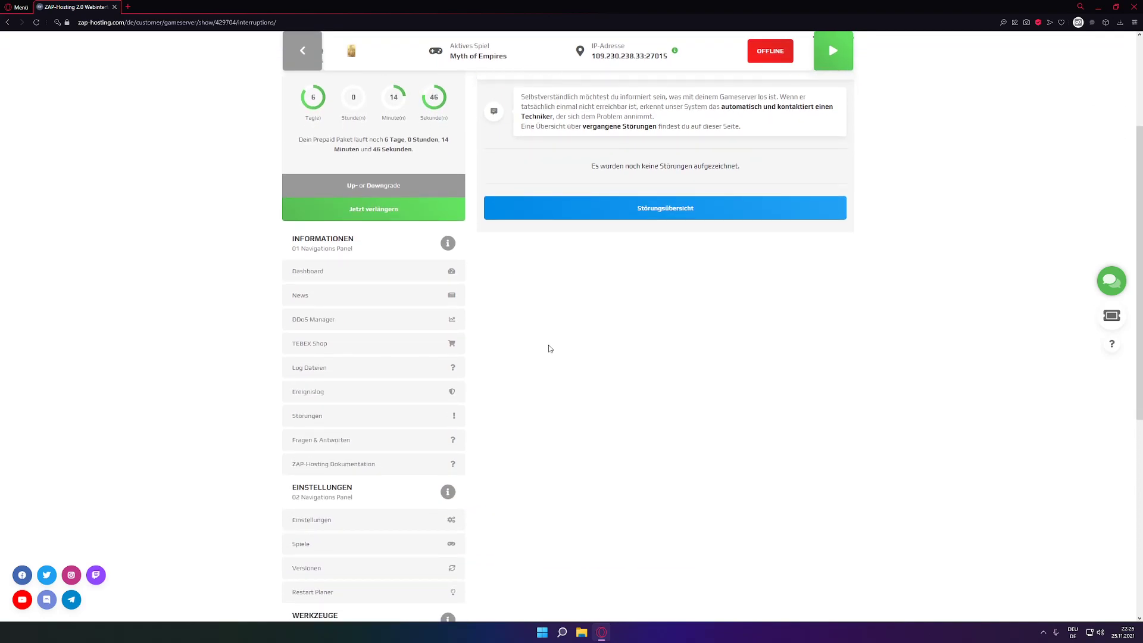
{"action": "scroll", "coordinate": [558, 351], "scroll_direction": "down", "scroll_amount": 1}
{"action": "left_click", "coordinate": [349, 397]}
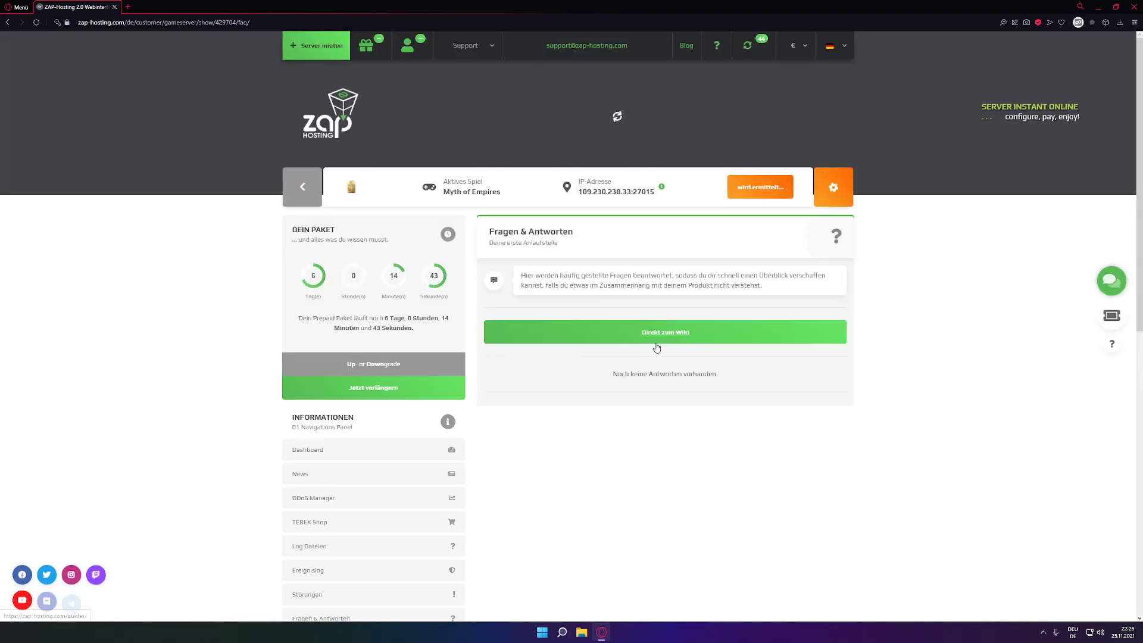
Open the ZAP-Hosting documentation, skim its list of games, and return to the server panel
{"action": "scroll", "coordinate": [620, 341], "scroll_direction": "down", "scroll_amount": 2}
{"action": "scroll", "coordinate": [621, 341], "scroll_direction": "down", "scroll_amount": 2}
{"action": "left_click", "coordinate": [369, 466]}
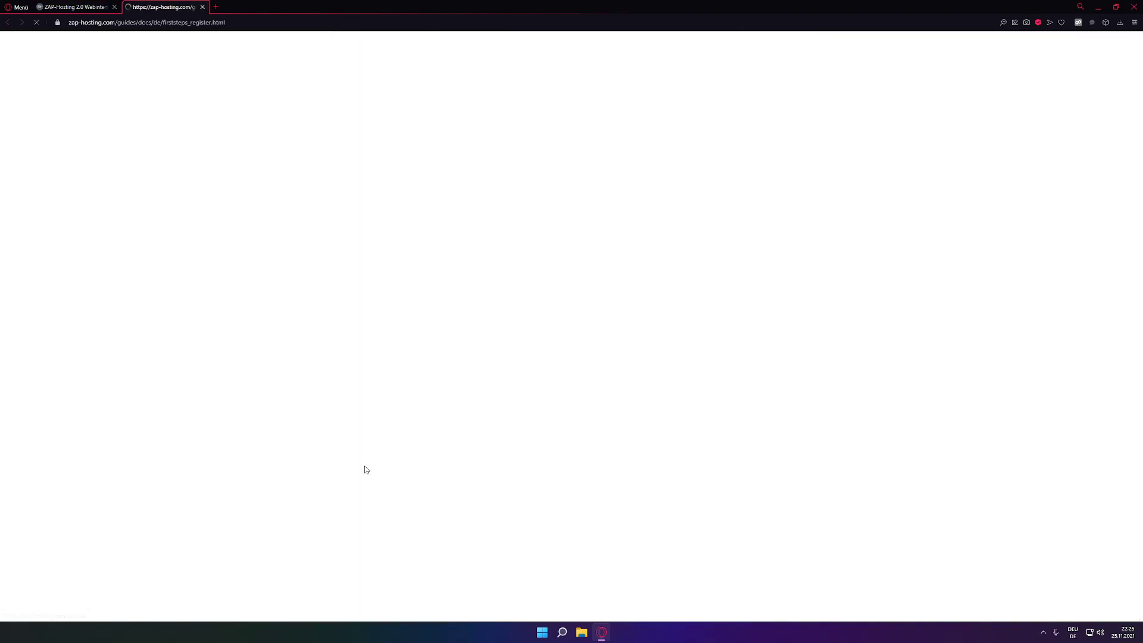
{"action": "scroll", "coordinate": [327, 331], "scroll_direction": "down", "scroll_amount": 3}
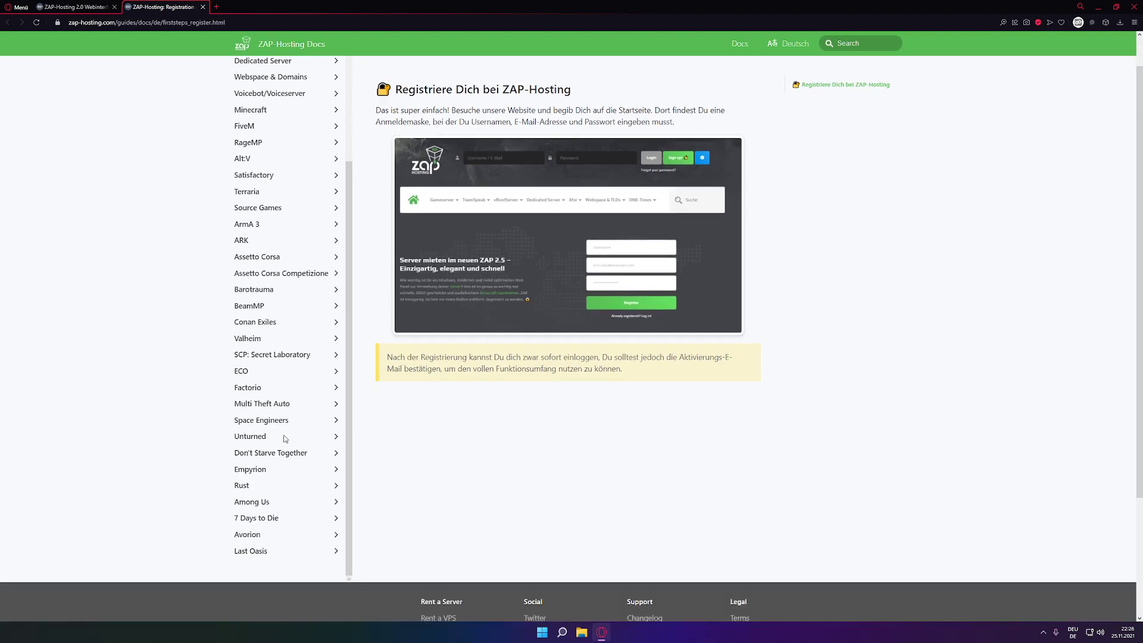
{"action": "scroll", "coordinate": [270, 439], "scroll_direction": "up", "scroll_amount": 3}
{"action": "left_click", "coordinate": [72, 7]}
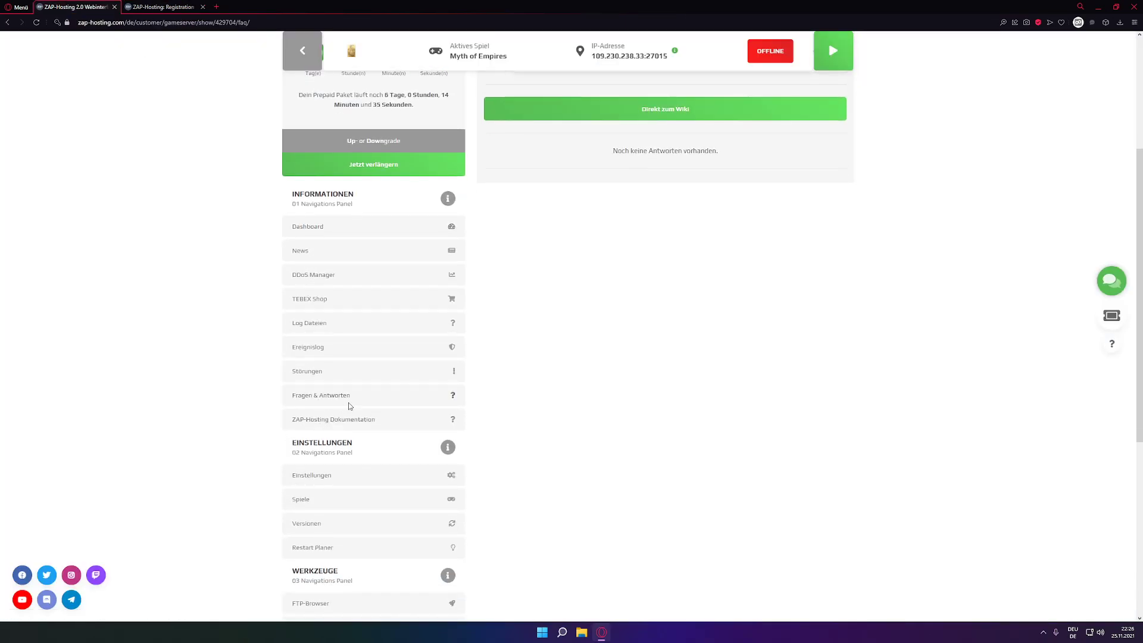
Enable automatic restart after a crash in the game server settings and save the change
{"action": "scroll", "coordinate": [345, 405], "scroll_direction": "down", "scroll_amount": 2}
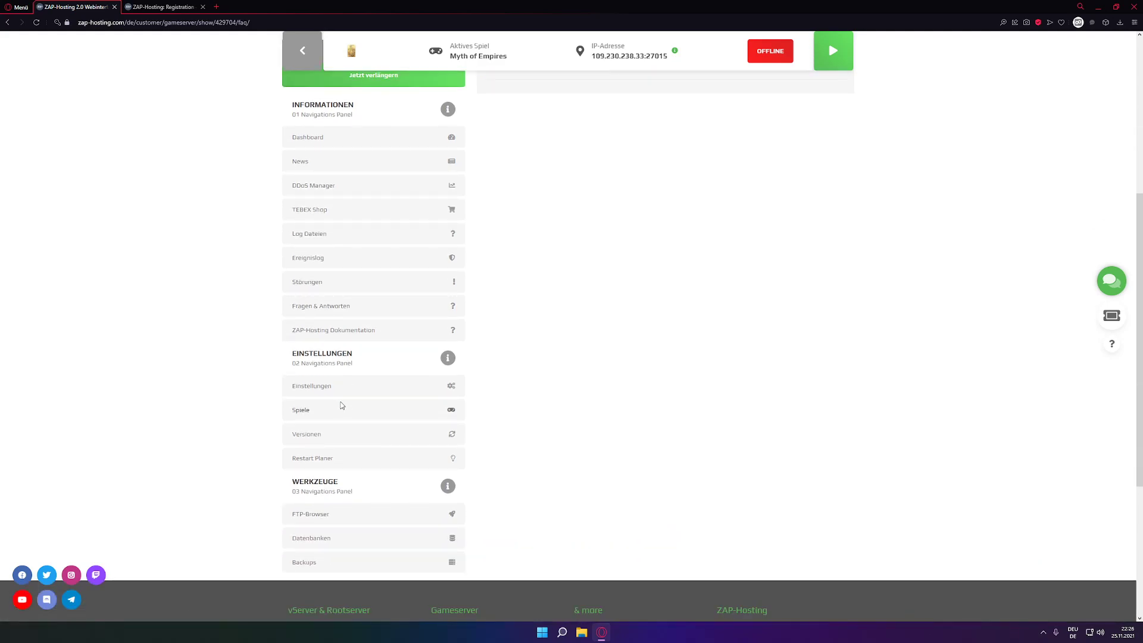
{"action": "left_click", "coordinate": [323, 390]}
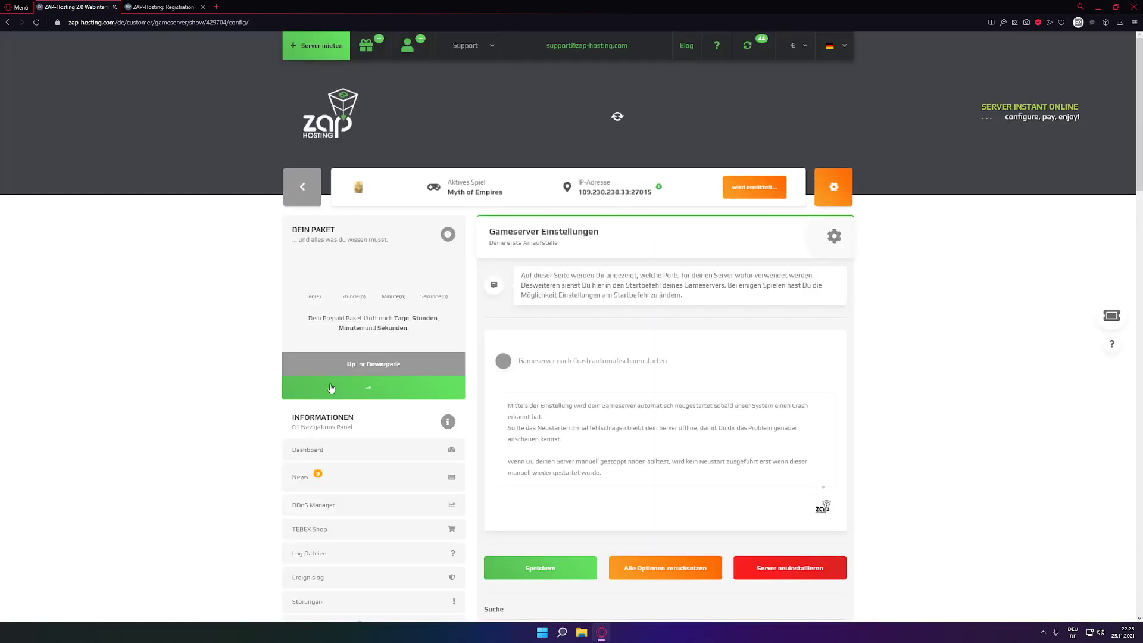
{"action": "scroll", "coordinate": [714, 455], "scroll_direction": "down", "scroll_amount": 6}
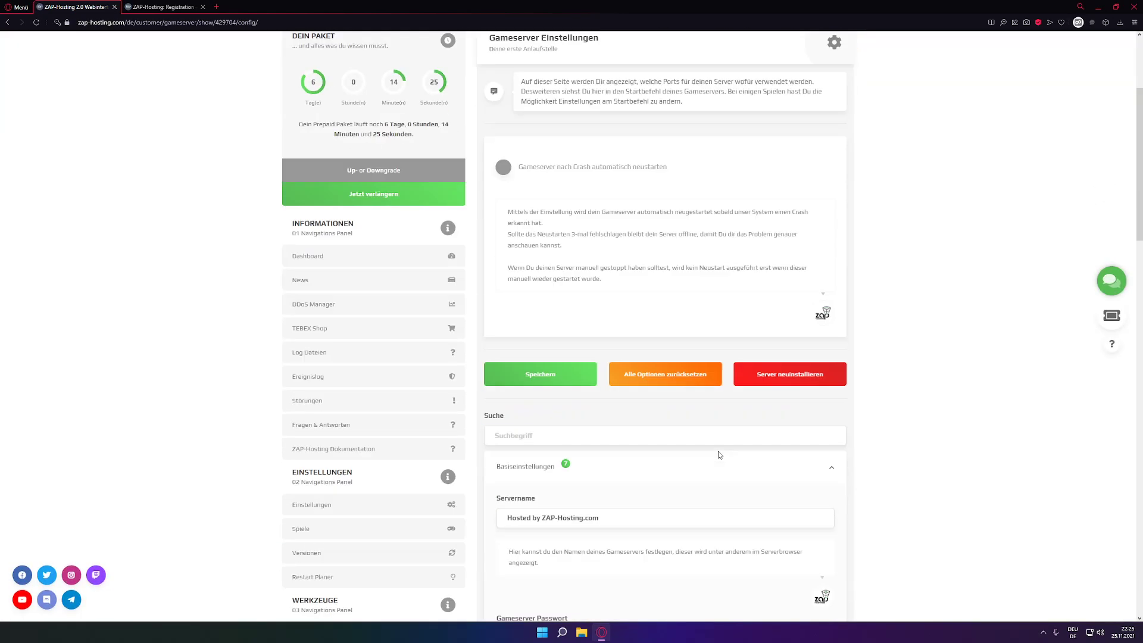
{"action": "scroll", "coordinate": [713, 456], "scroll_direction": "up", "scroll_amount": 6}
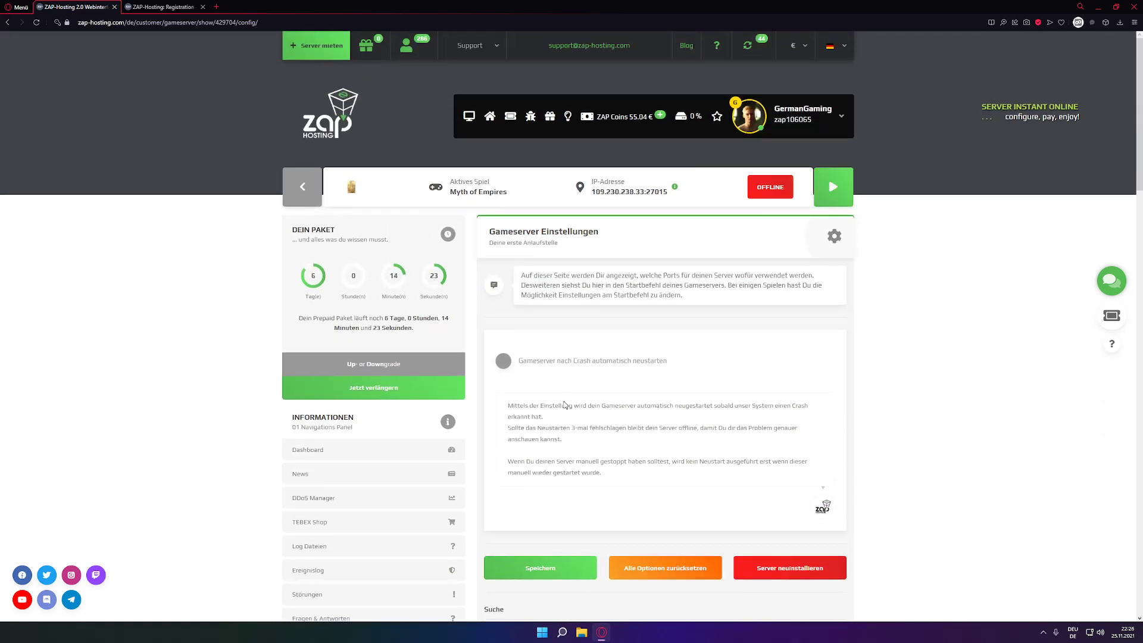
{"action": "left_click", "coordinate": [503, 367]}
{"action": "left_click", "coordinate": [528, 568]}
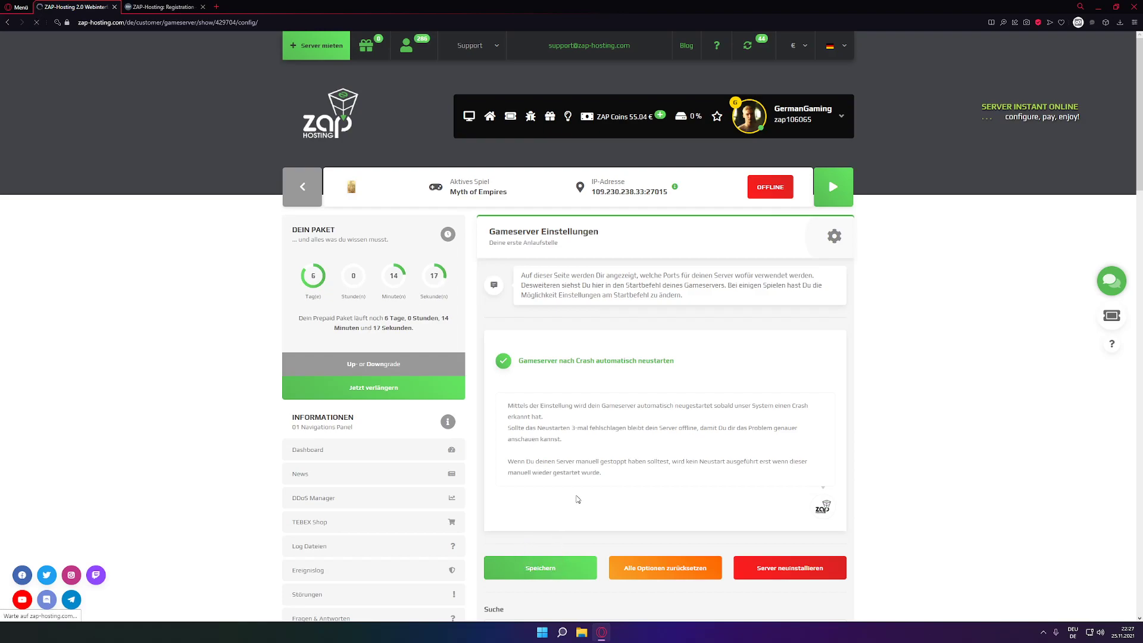
Replace the server name in the basic settings with "Test" followed by a first name
{"action": "scroll", "coordinate": [559, 512], "scroll_direction": "down", "scroll_amount": 4}
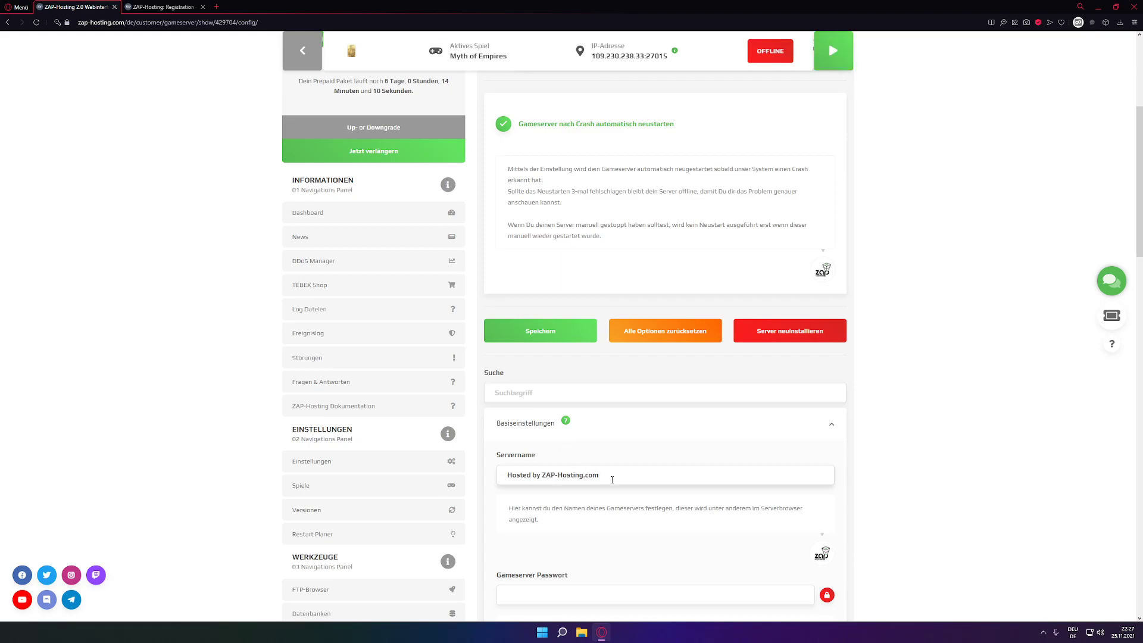
{"action": "scroll", "coordinate": [617, 449], "scroll_direction": "down", "scroll_amount": 1}
{"action": "left_click_drag", "start_coordinate": [602, 430], "coordinate": [426, 440]}
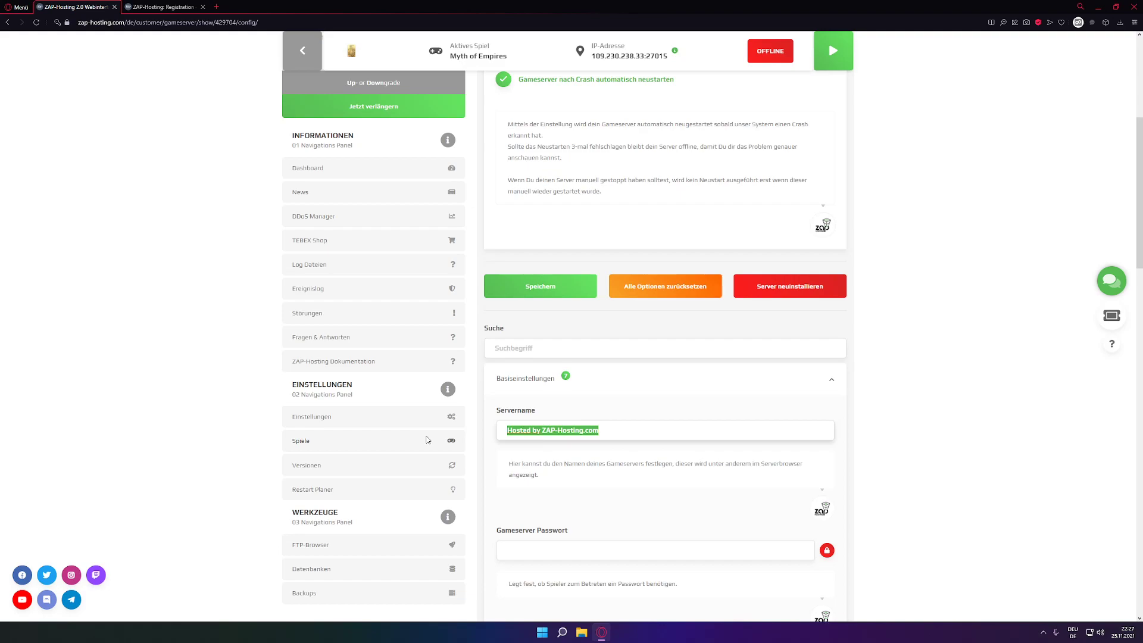
{"action": "type", "text": "Test Achim"}
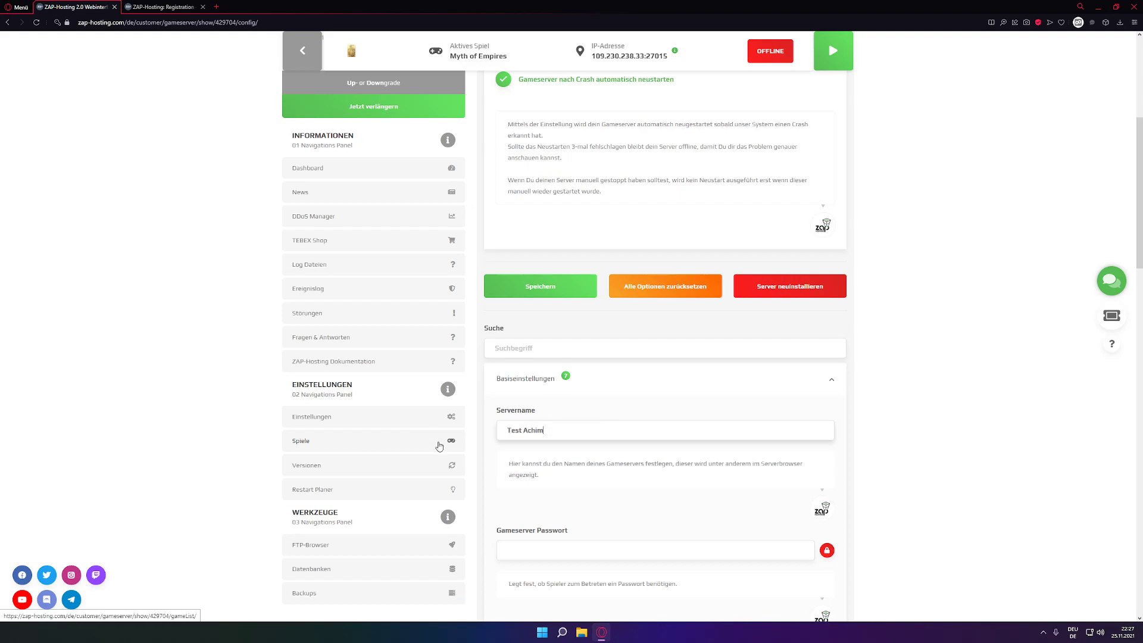
Set the server description to "Tutorial Server", leaving the game server password empty
{"action": "scroll", "coordinate": [548, 439], "scroll_direction": "down", "scroll_amount": 1}
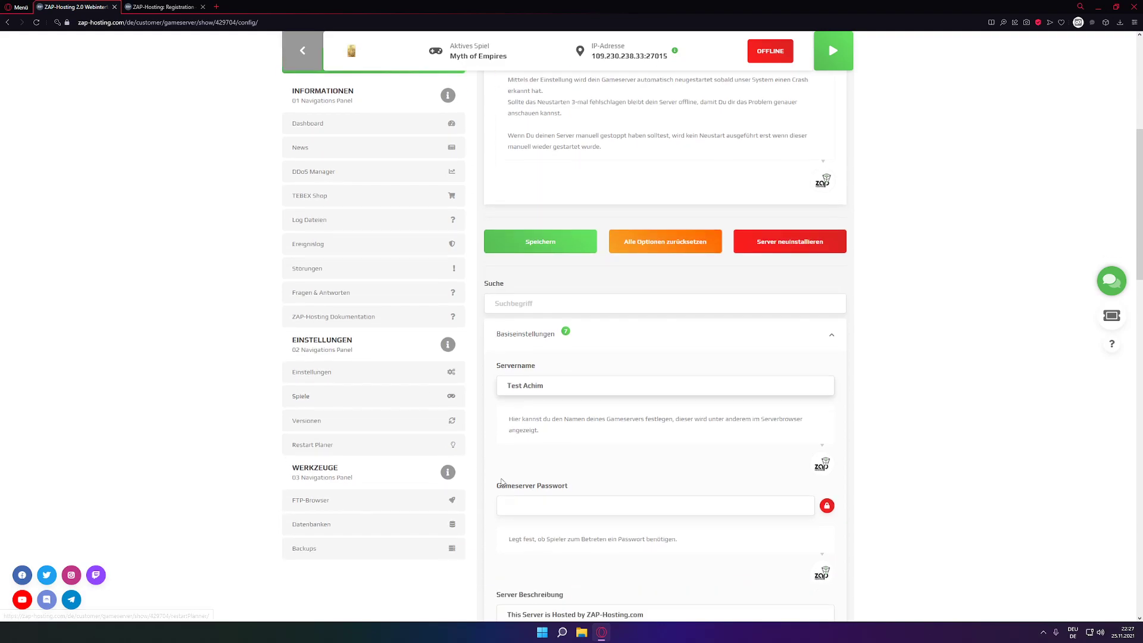
{"action": "left_click", "coordinate": [522, 506]}
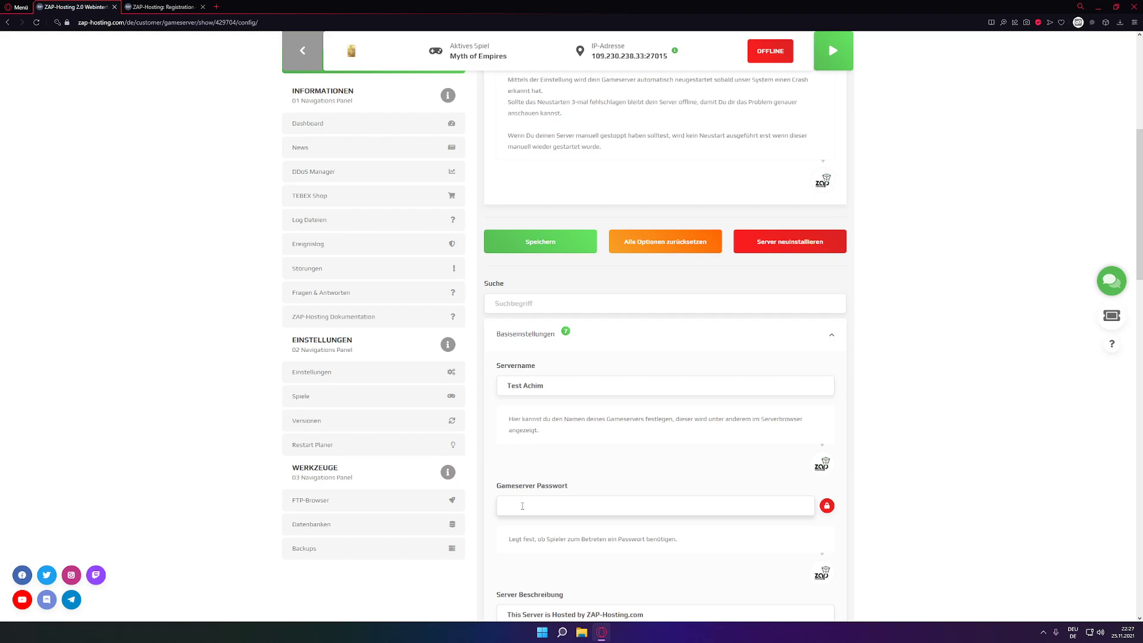
{"action": "scroll", "coordinate": [522, 505], "scroll_direction": "down", "scroll_amount": 2}
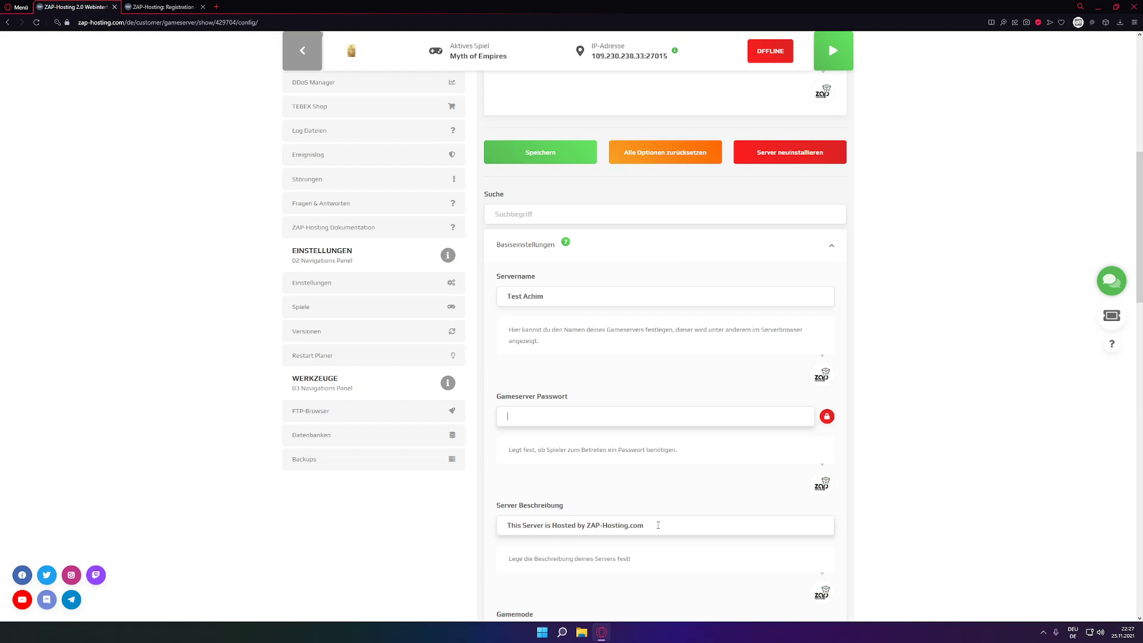
{"action": "left_click_drag", "start_coordinate": [658, 525], "coordinate": [462, 523]}
{"action": "type", "text": "Tu"}
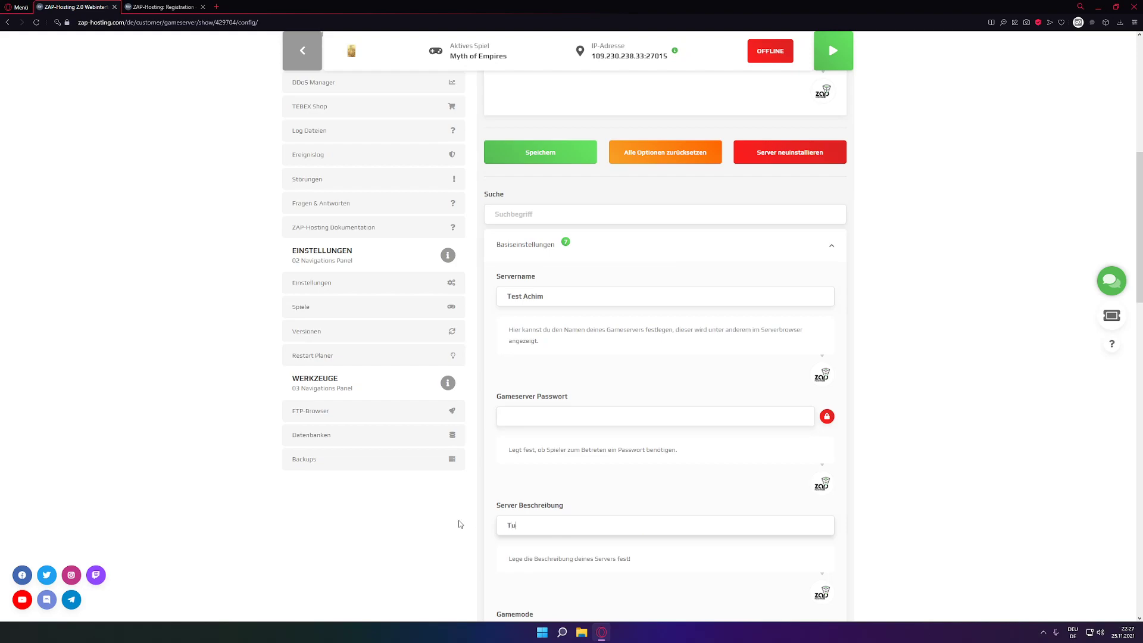
{"action": "type", "text": "torial Server"}
{"action": "scroll", "coordinate": [477, 518], "scroll_direction": "down", "scroll_amount": 2}
{"action": "scroll", "coordinate": [490, 513], "scroll_direction": "down", "scroll_amount": 1}
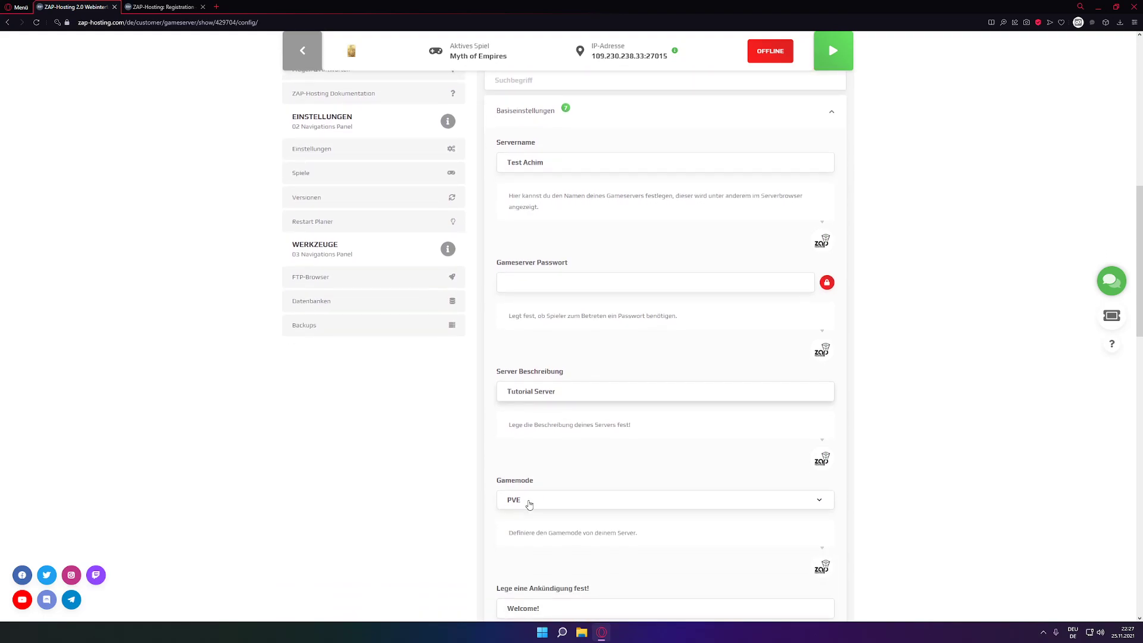
Check the game mode options of the server, leaving PVE selected, and look at the announcement text
{"action": "left_click", "coordinate": [540, 506]}
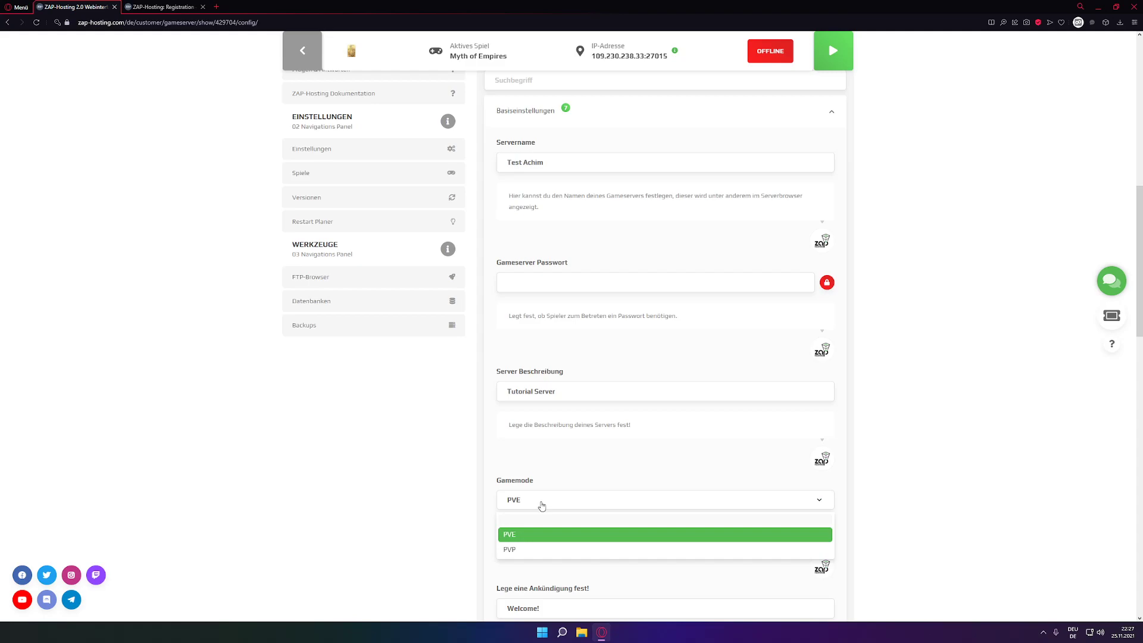
{"action": "scroll", "coordinate": [538, 500], "scroll_direction": "down", "scroll_amount": 1}
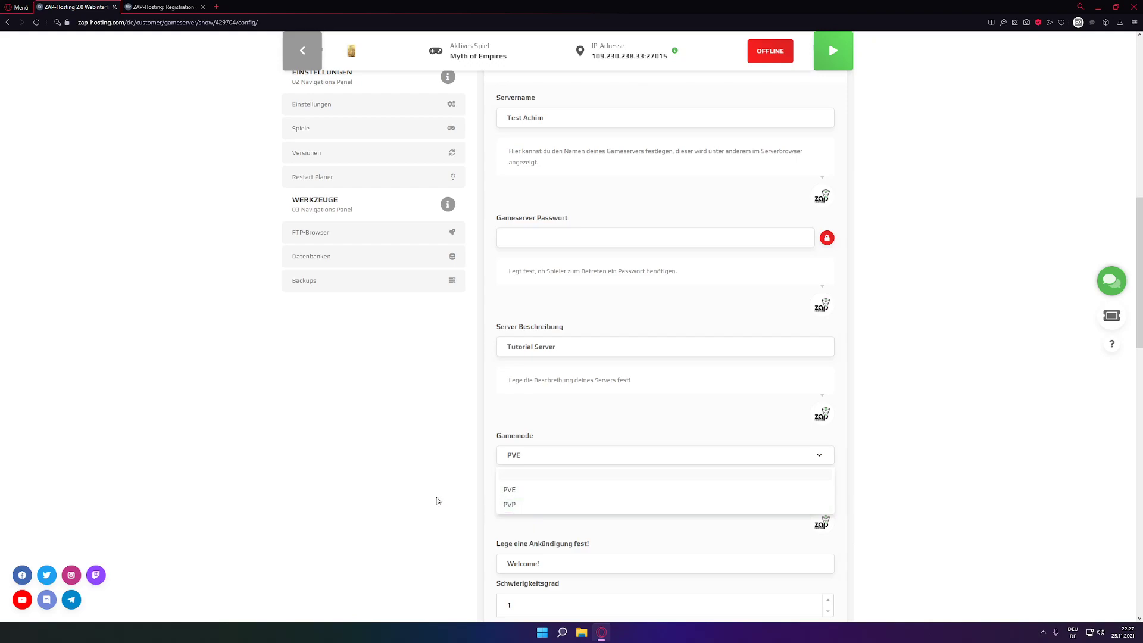
{"action": "scroll", "coordinate": [438, 501], "scroll_direction": "down", "scroll_amount": 3}
{"action": "left_click", "coordinate": [560, 432]}
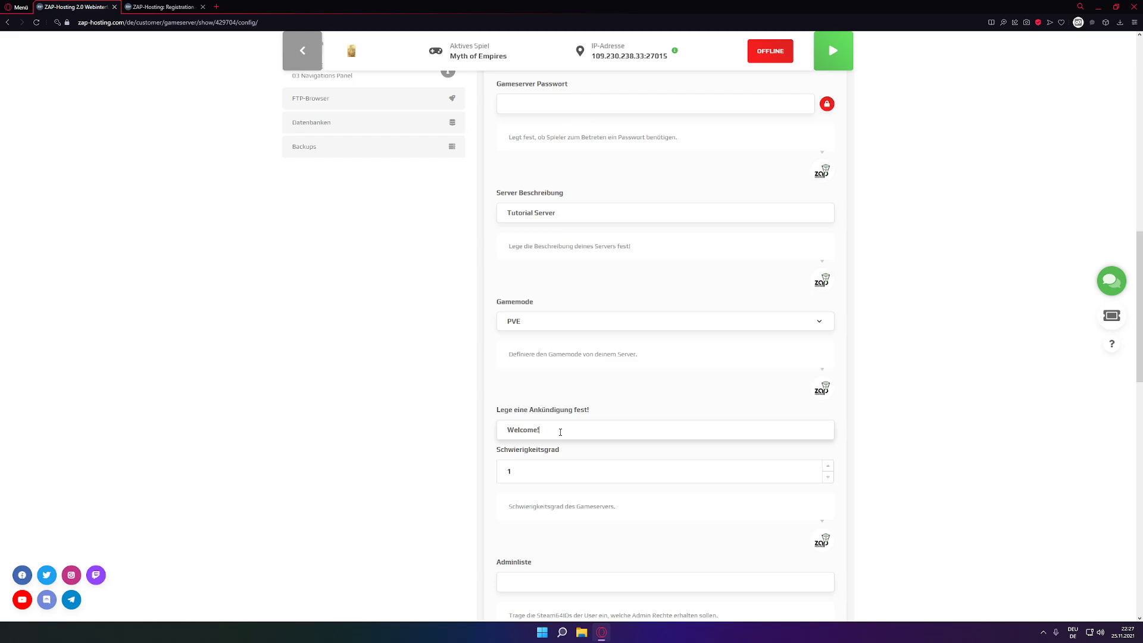
Try raising the difficulty level to 5 and return it to 1
{"action": "left_click", "coordinate": [827, 477]}
{"action": "left_click", "coordinate": [828, 465]}
{"action": "left_click", "coordinate": [827, 466]}
{"action": "left_click", "coordinate": [828, 465]}
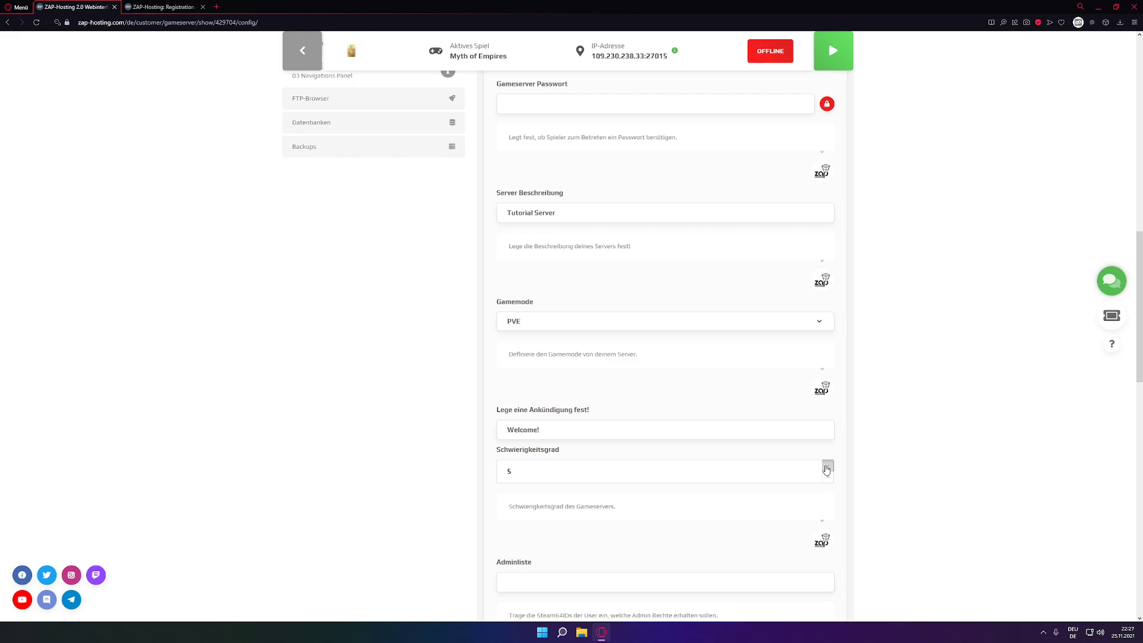
{"action": "left_click", "coordinate": [827, 477]}
Expand the resource settings and advanced settings and review the admin list, drop rate, stone gathering, chat and notification options
{"action": "scroll", "coordinate": [649, 526], "scroll_direction": "down", "scroll_amount": 2}
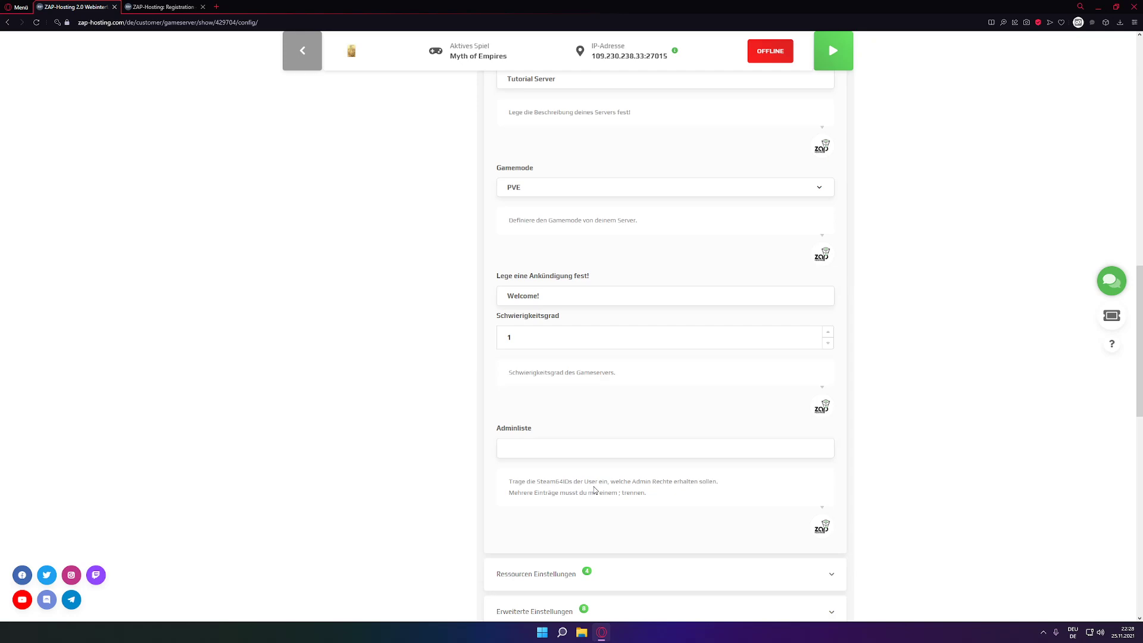
{"action": "scroll", "coordinate": [644, 493], "scroll_direction": "down", "scroll_amount": 6}
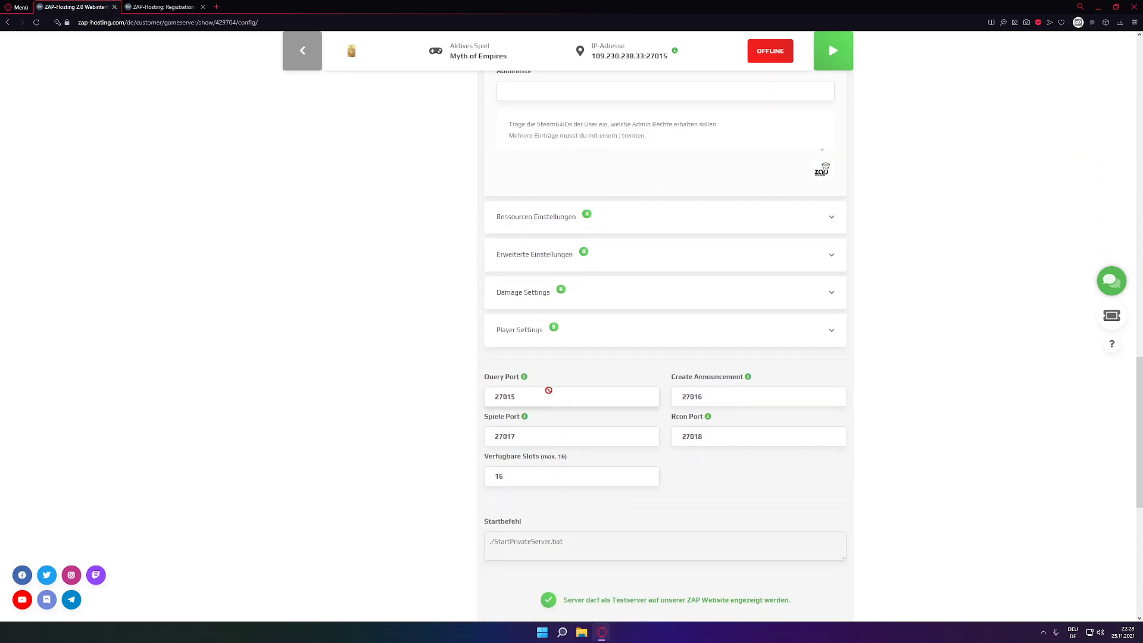
{"action": "left_click", "coordinate": [540, 221]}
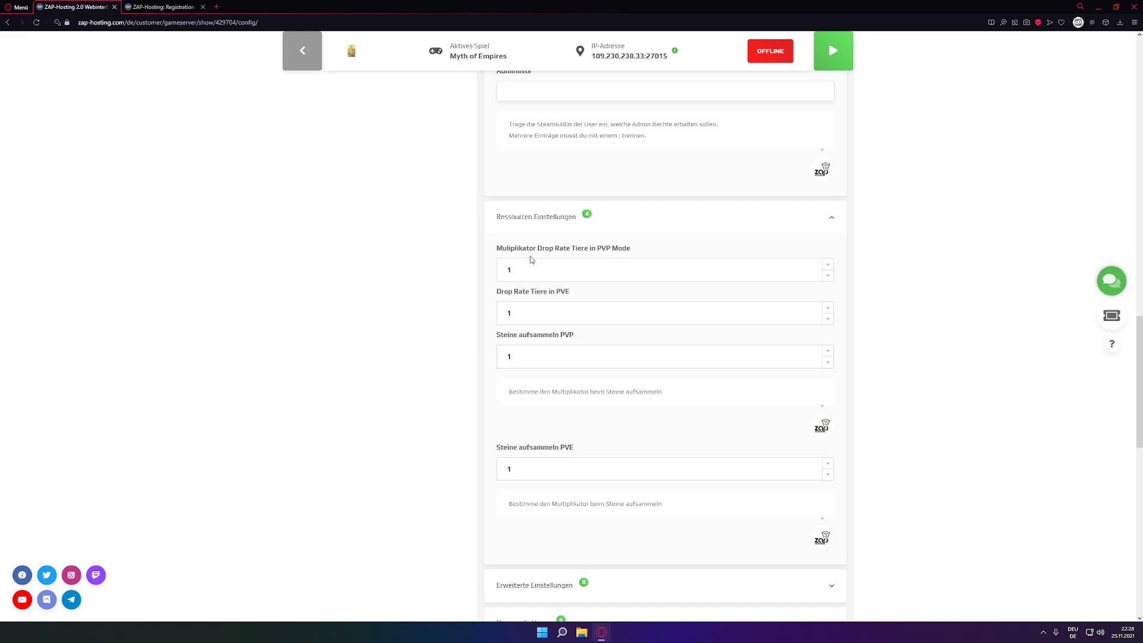
{"action": "scroll", "coordinate": [537, 299], "scroll_direction": "down", "scroll_amount": 3}
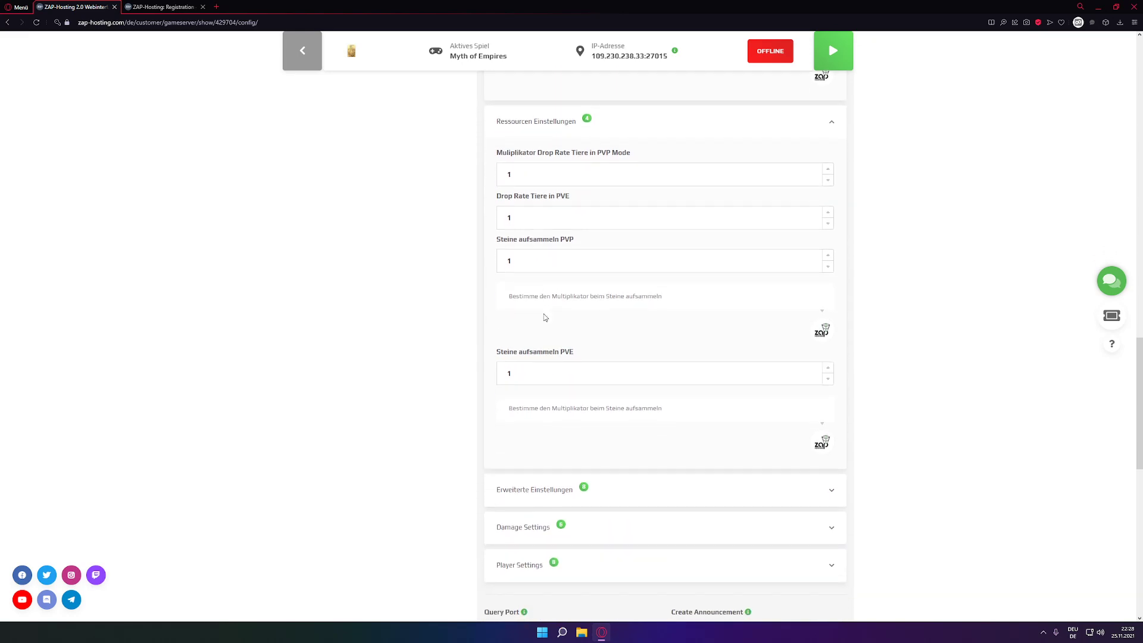
{"action": "left_click", "coordinate": [531, 451]}
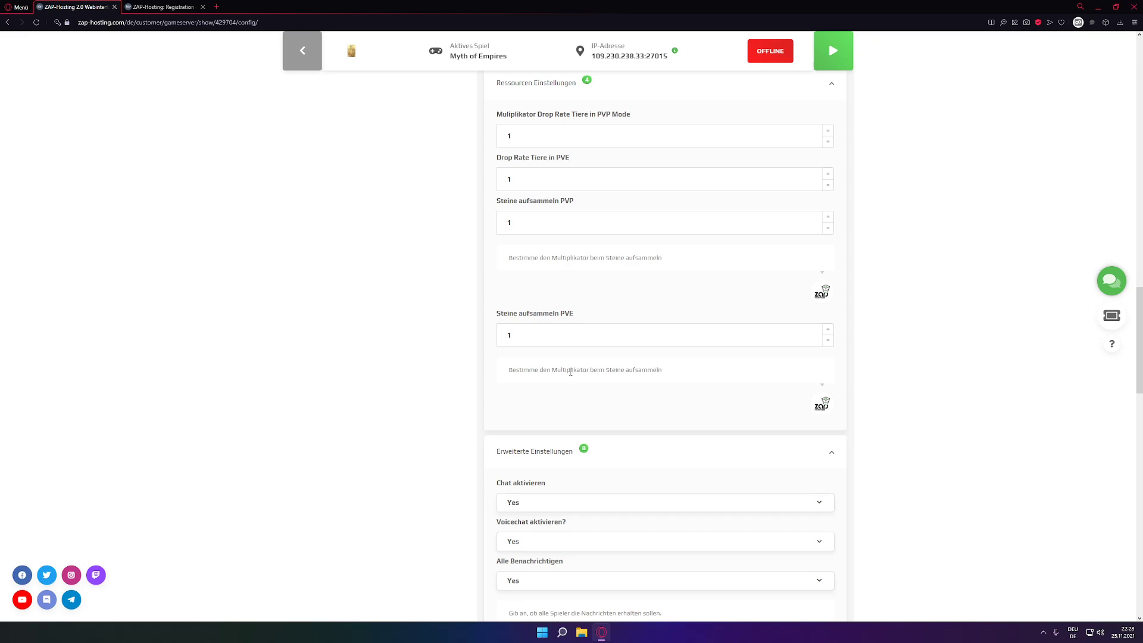
{"action": "scroll", "coordinate": [566, 316], "scroll_direction": "up", "scroll_amount": 1}
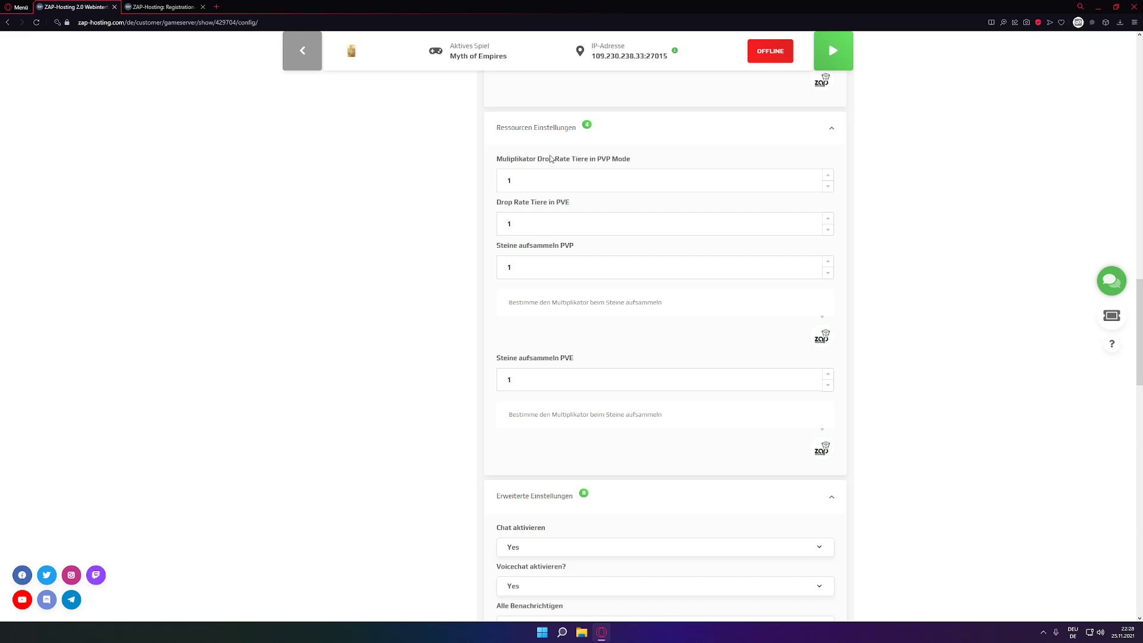
{"action": "scroll", "coordinate": [540, 176], "scroll_direction": "down", "scroll_amount": 4}
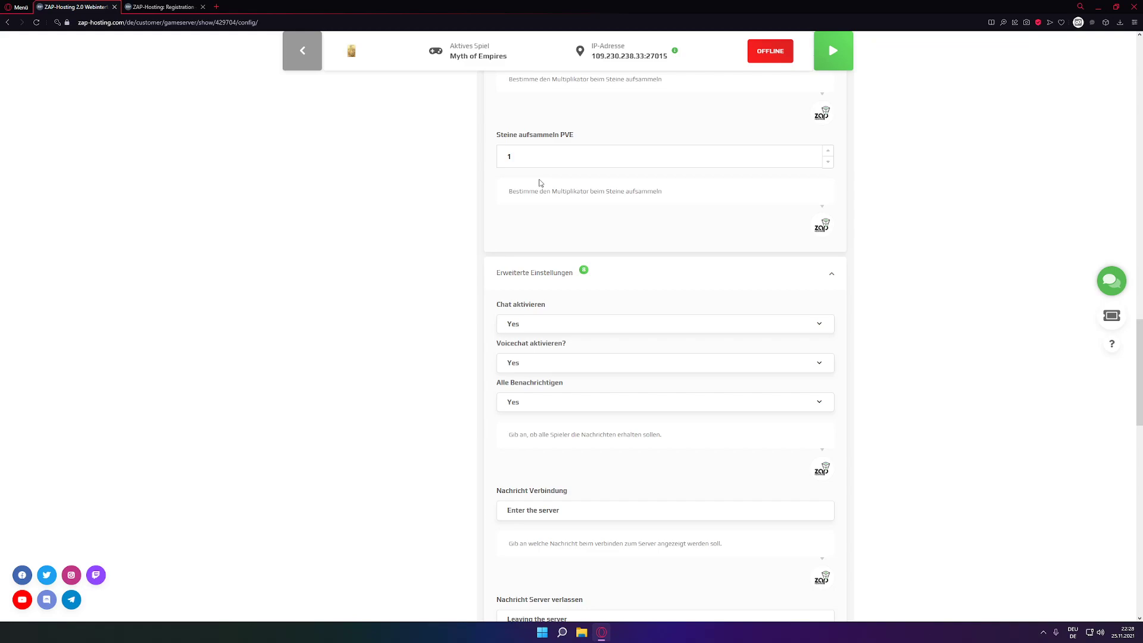
{"action": "scroll", "coordinate": [508, 344], "scroll_direction": "down", "scroll_amount": 4}
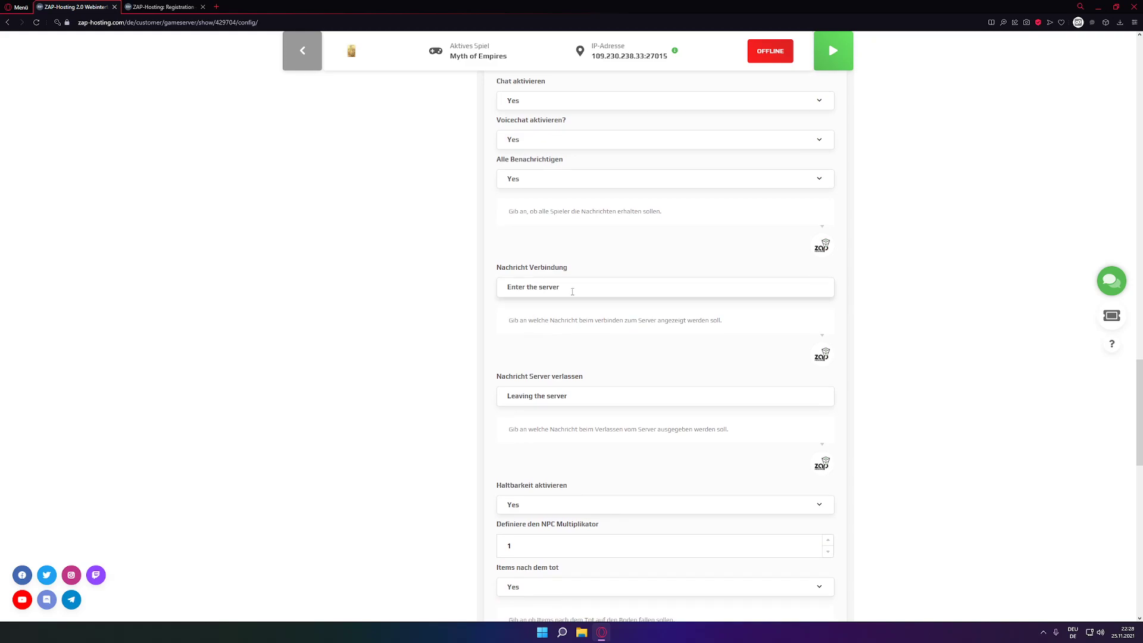
Look over the join message, durability and item drop options in the advanced settings, and set the NPC multiplier to 0
{"action": "left_click_drag", "start_coordinate": [572, 291], "coordinate": [486, 292]}
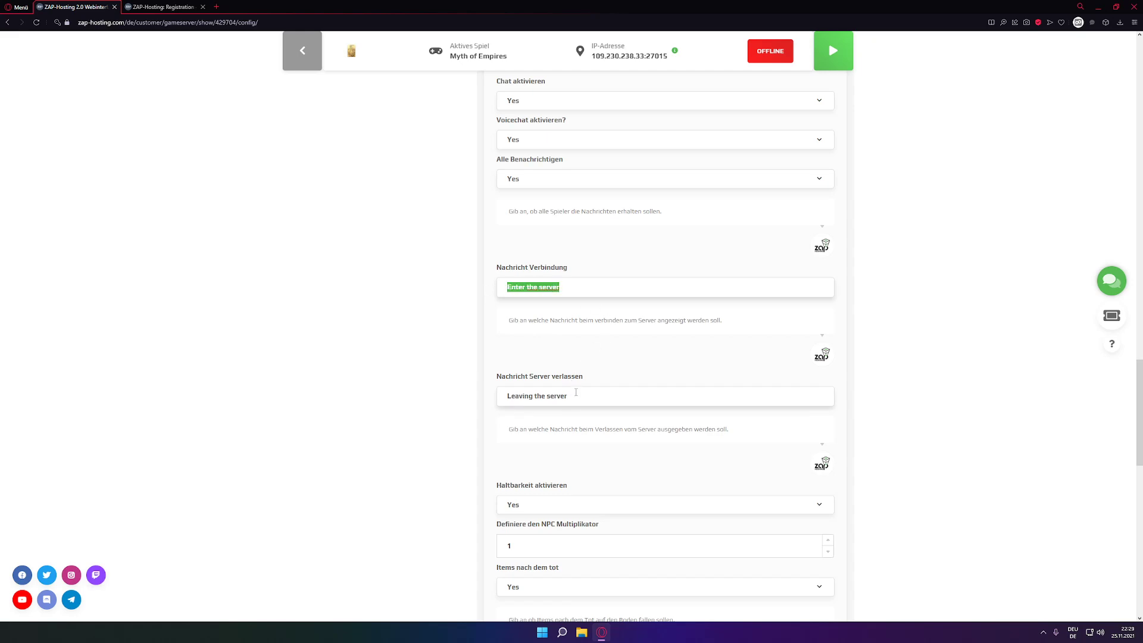
{"action": "scroll", "coordinate": [568, 405], "scroll_direction": "down", "scroll_amount": 2}
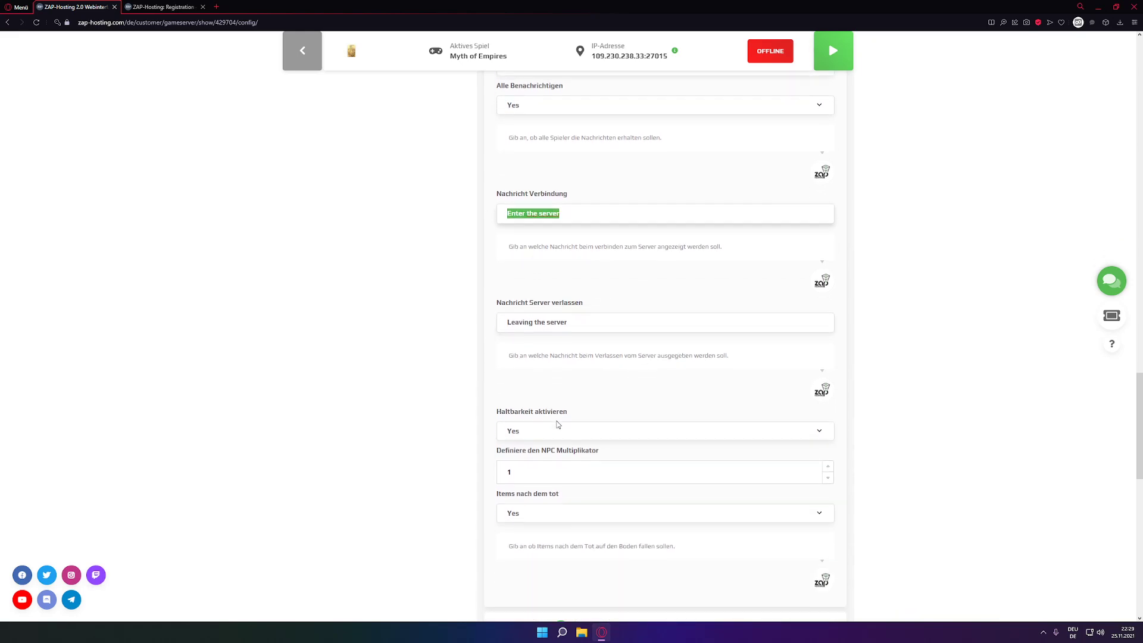
{"action": "left_click", "coordinate": [559, 415]}
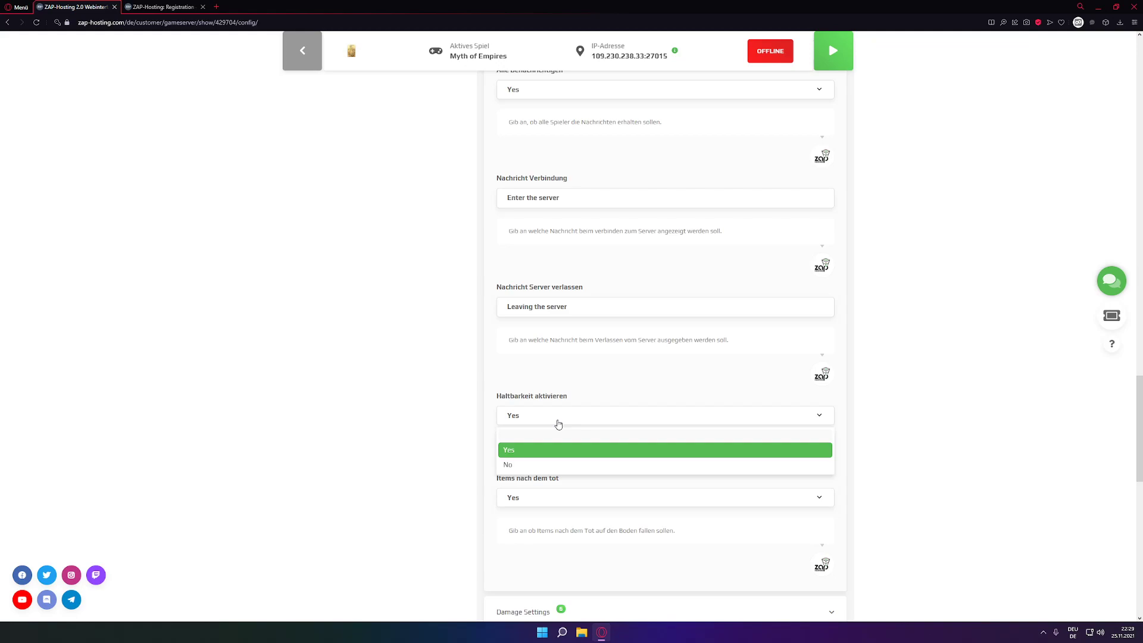
{"action": "left_click", "coordinate": [401, 420]}
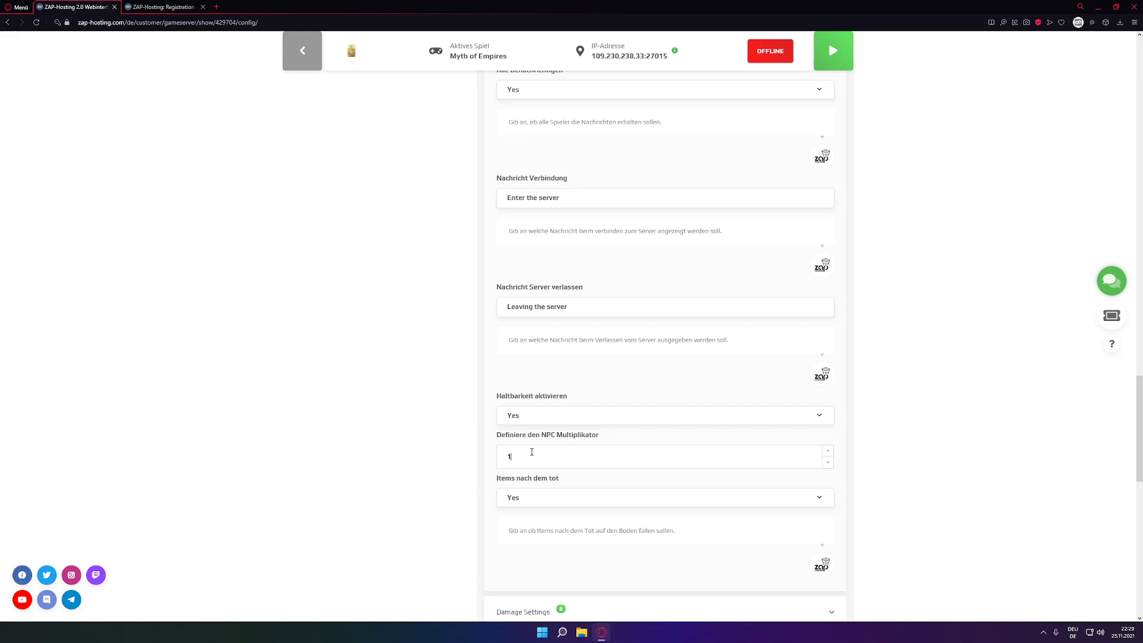
{"action": "left_click", "coordinate": [551, 497]}
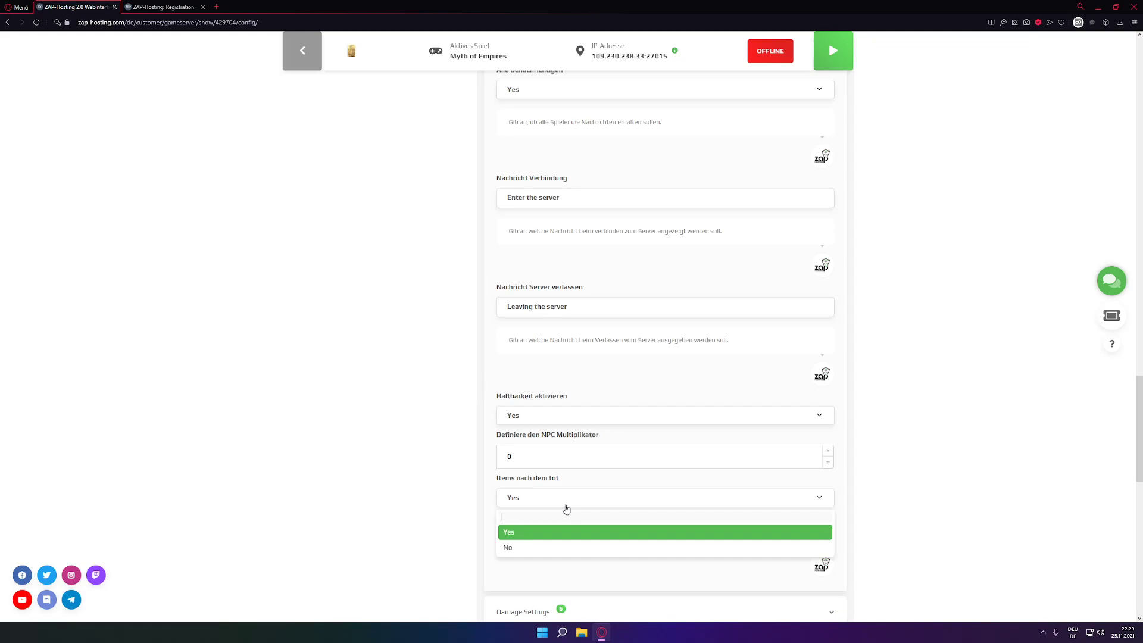
{"action": "scroll", "coordinate": [566, 509], "scroll_direction": "down", "scroll_amount": 2}
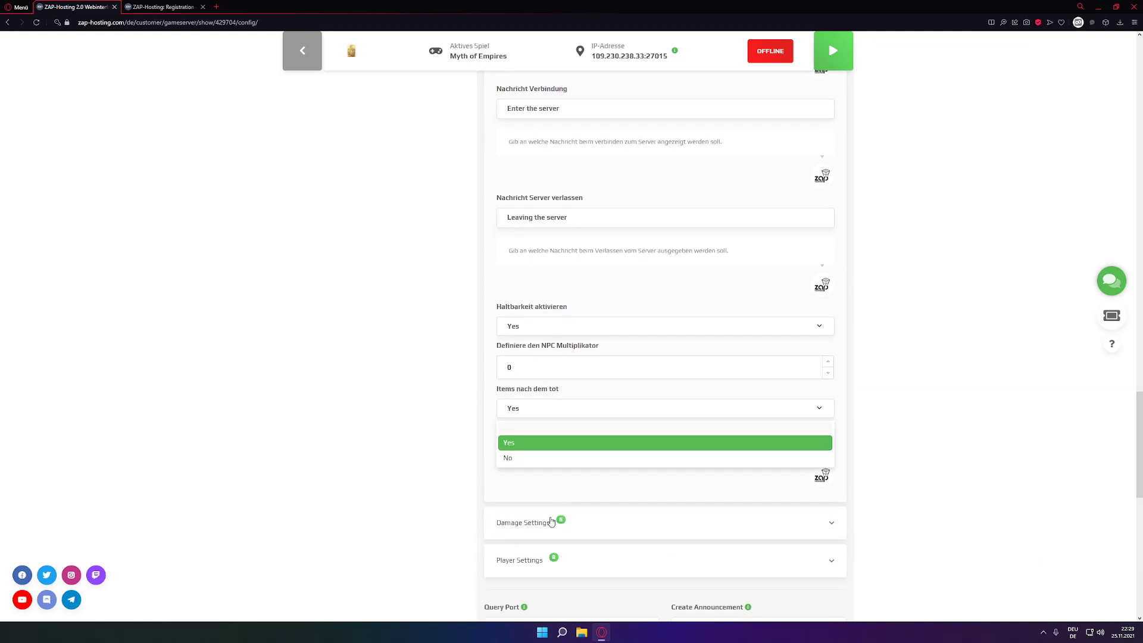
Expand the damage settings, check the option to deactivate damage, and set the enemy ranged damage (Fernkämpferschaden Gegner) to 0
{"action": "left_click", "coordinate": [550, 522]}
{"action": "scroll", "coordinate": [446, 467], "scroll_direction": "down", "scroll_amount": 2}
{"action": "scroll", "coordinate": [447, 469], "scroll_direction": "down", "scroll_amount": 1}
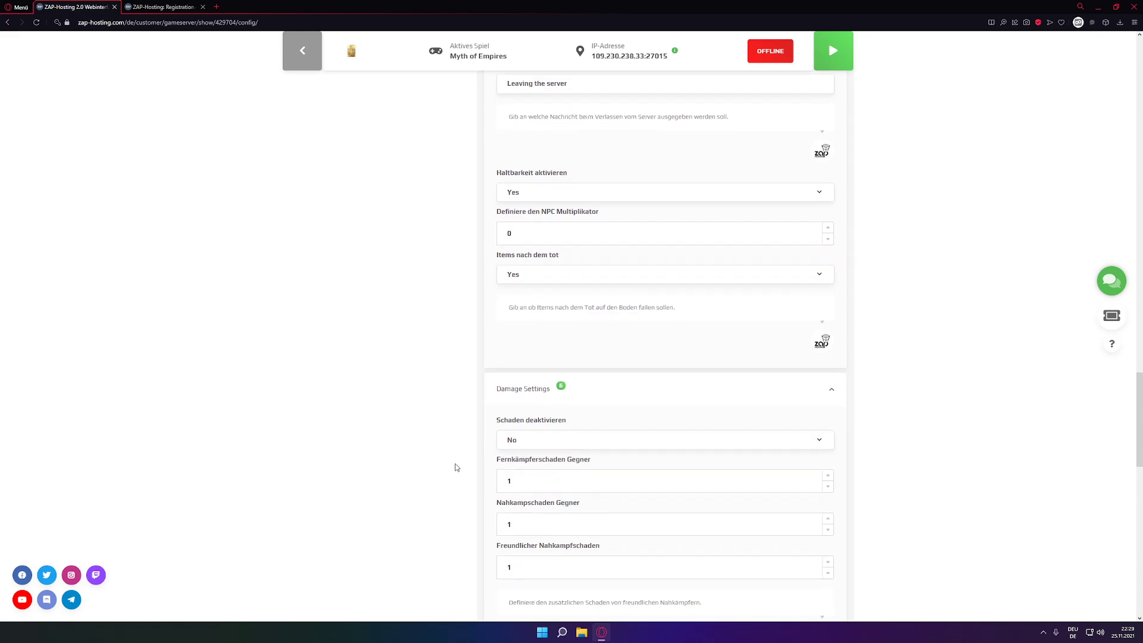
{"action": "left_click", "coordinate": [520, 441]}
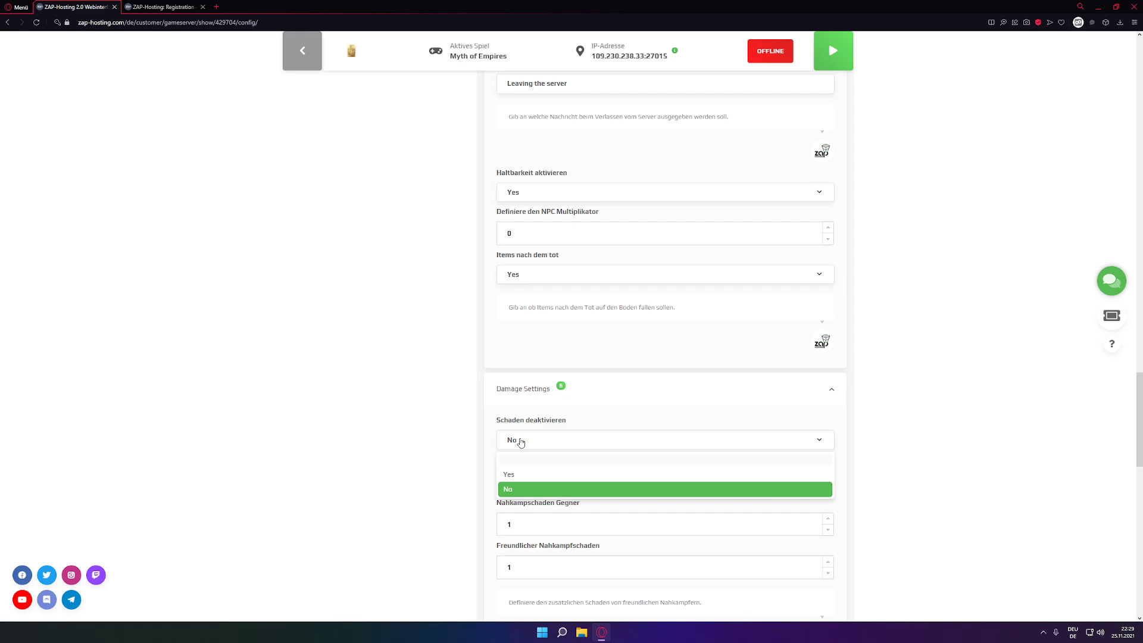
{"action": "left_click", "coordinate": [401, 441]}
{"action": "scroll", "coordinate": [564, 387], "scroll_direction": "down", "scroll_amount": 1}
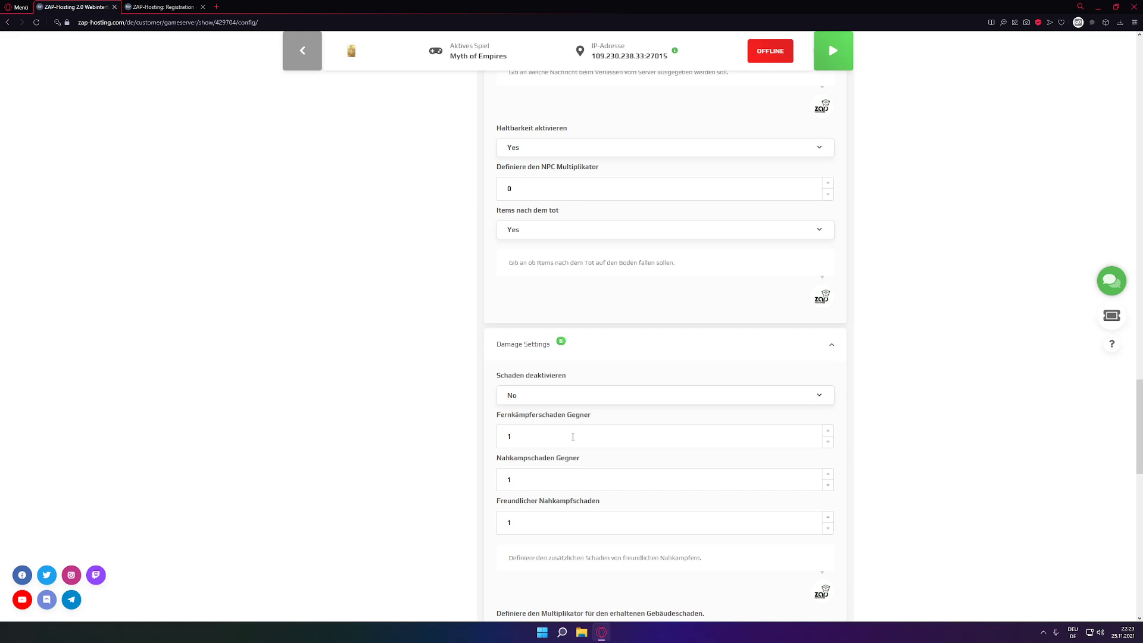
{"action": "key", "text": "BackSpace"}
{"action": "type", "text": "0"}
{"action": "scroll", "coordinate": [558, 478], "scroll_direction": "down", "scroll_amount": 2}
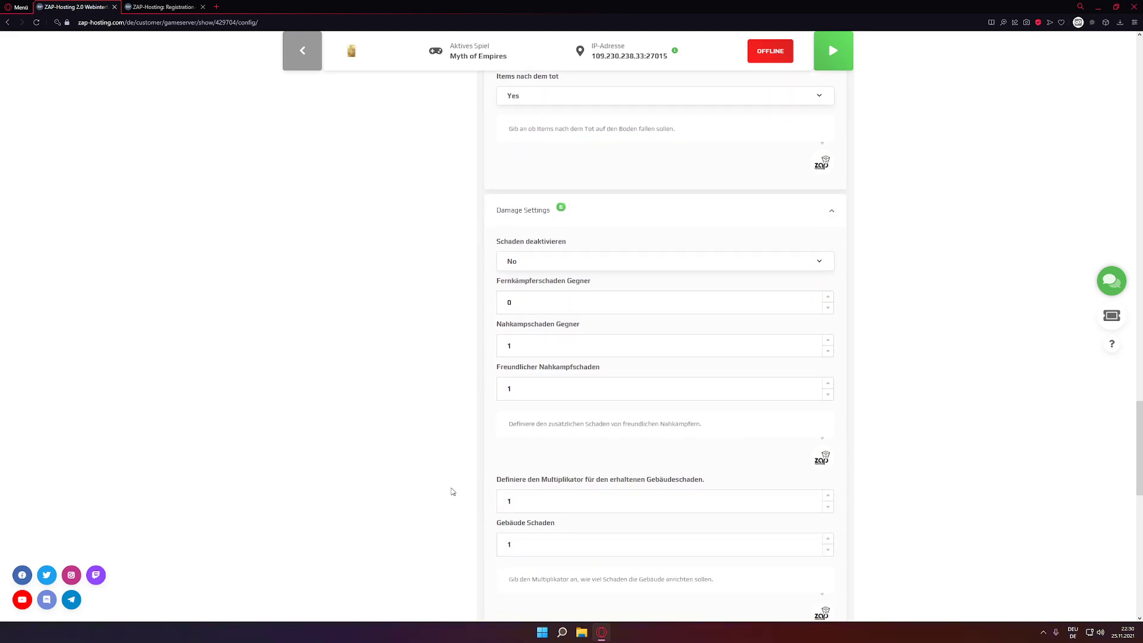
{"action": "scroll", "coordinate": [450, 486], "scroll_direction": "down", "scroll_amount": 1}
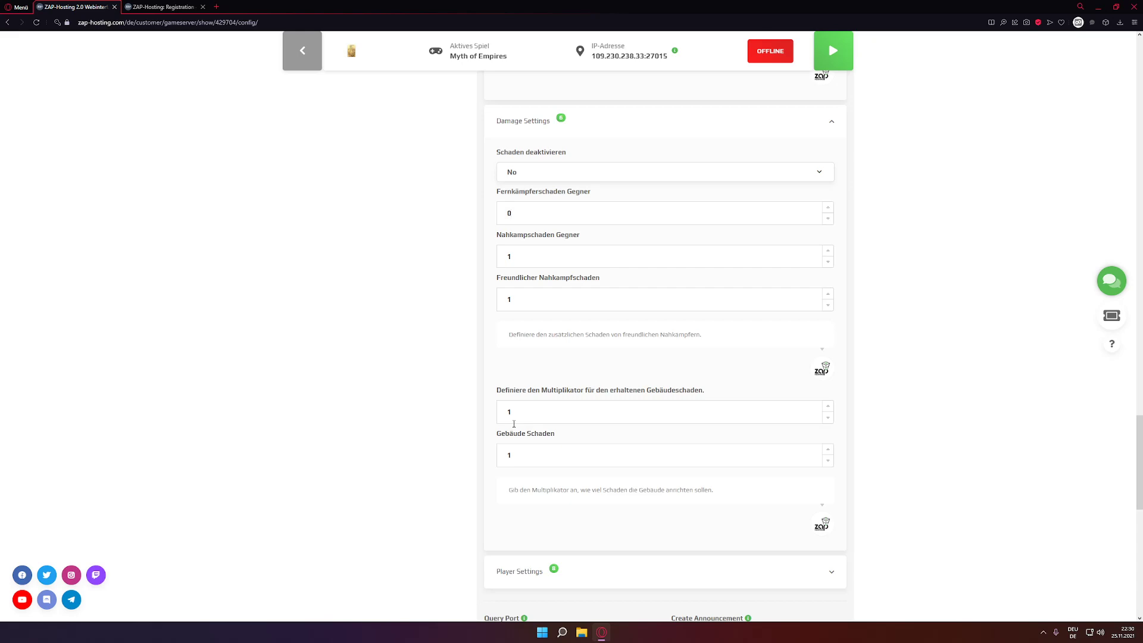
Expand the player settings and review the experience, health, stamina and speed multipliers and the choices for losing items on death
{"action": "scroll", "coordinate": [522, 427], "scroll_direction": "down", "scroll_amount": 2}
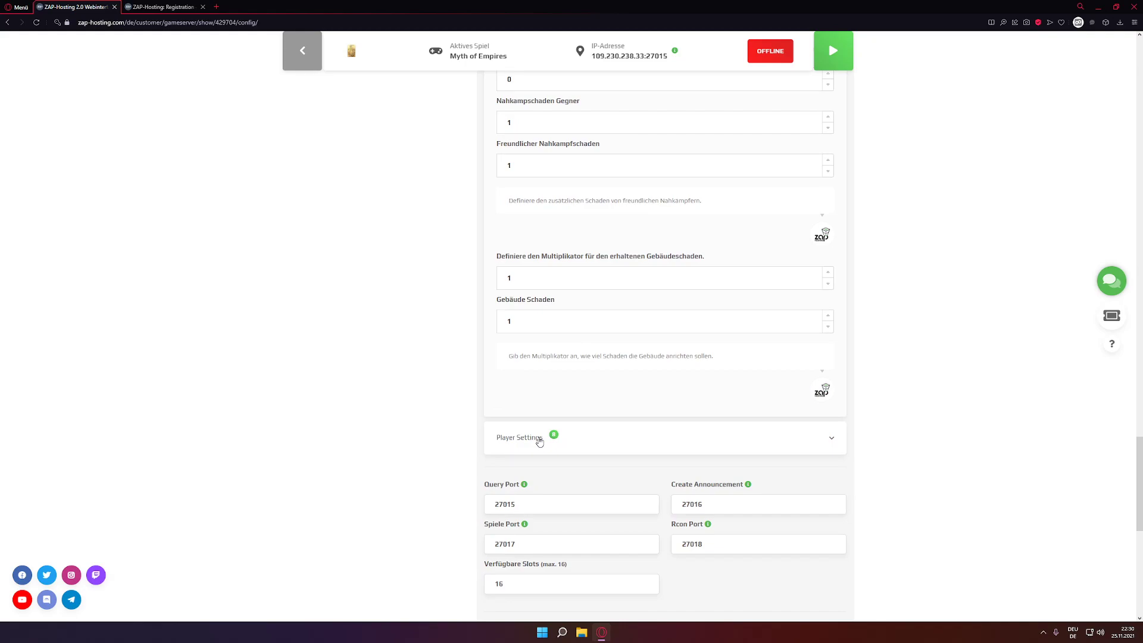
{"action": "left_click", "coordinate": [539, 441]}
{"action": "scroll", "coordinate": [443, 430], "scroll_direction": "down", "scroll_amount": 2}
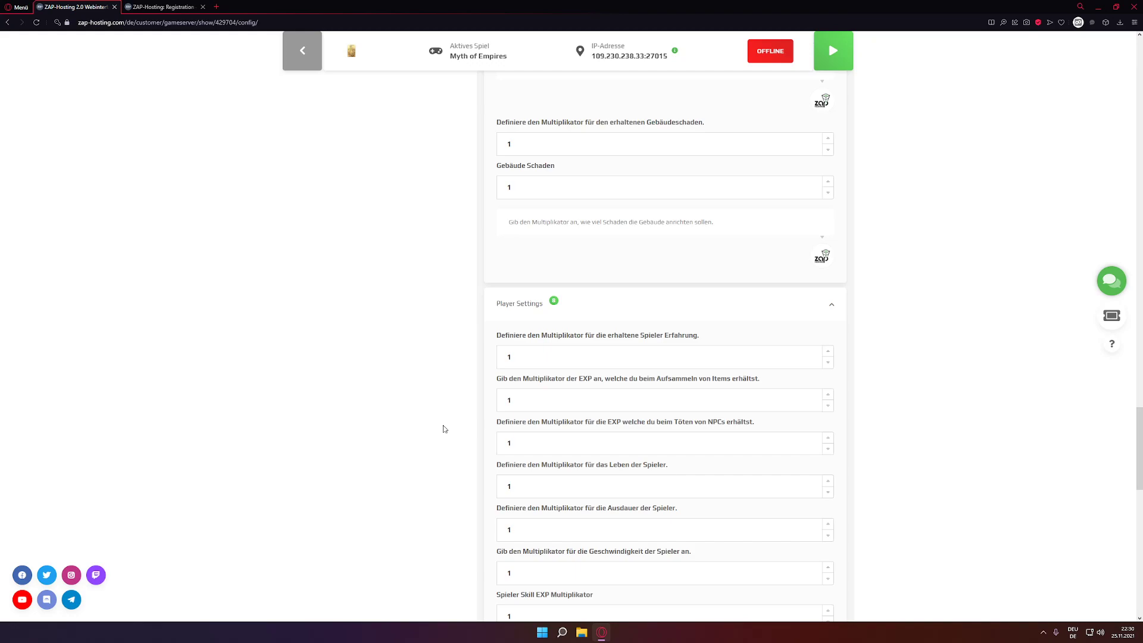
{"action": "scroll", "coordinate": [443, 428], "scroll_direction": "down", "scroll_amount": 4}
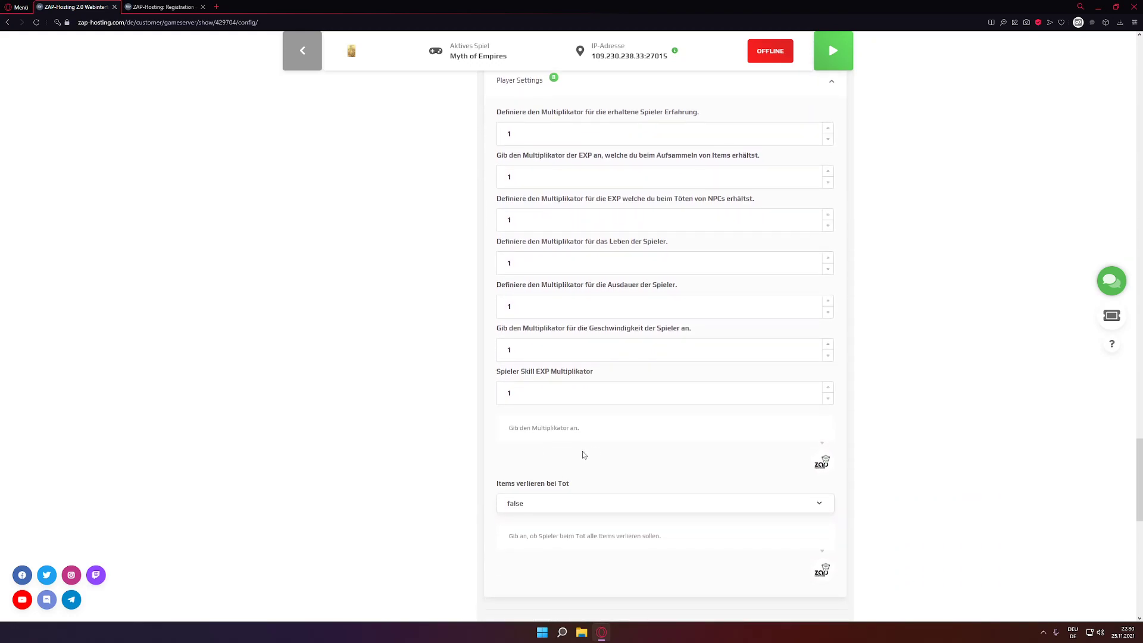
{"action": "left_click", "coordinate": [562, 500]}
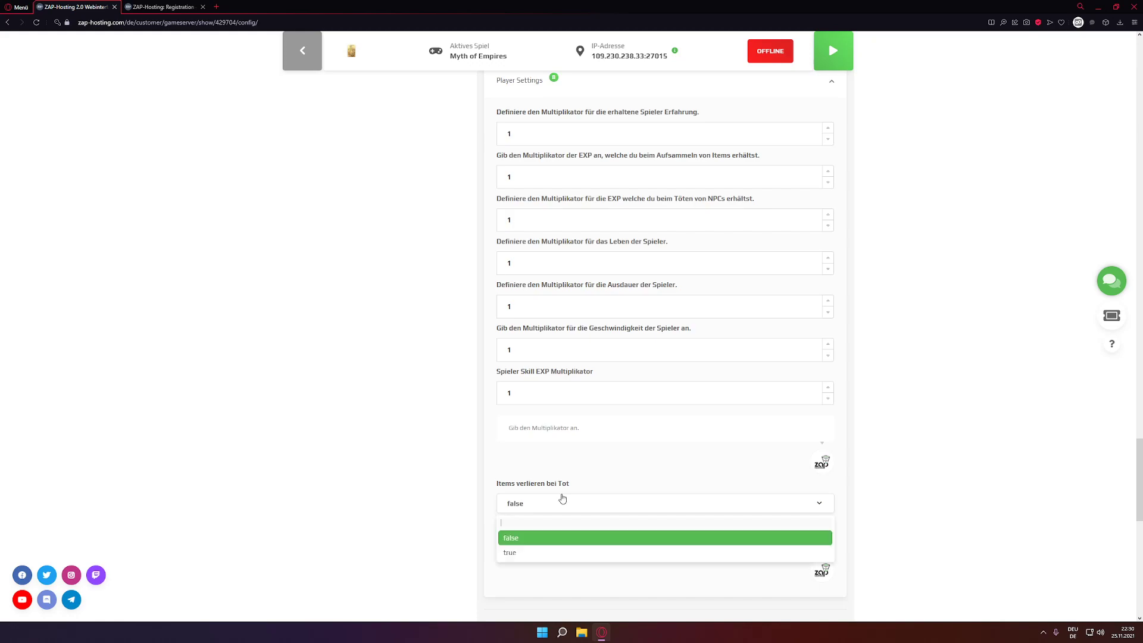
{"action": "scroll", "coordinate": [518, 566], "scroll_direction": "down", "scroll_amount": 2}
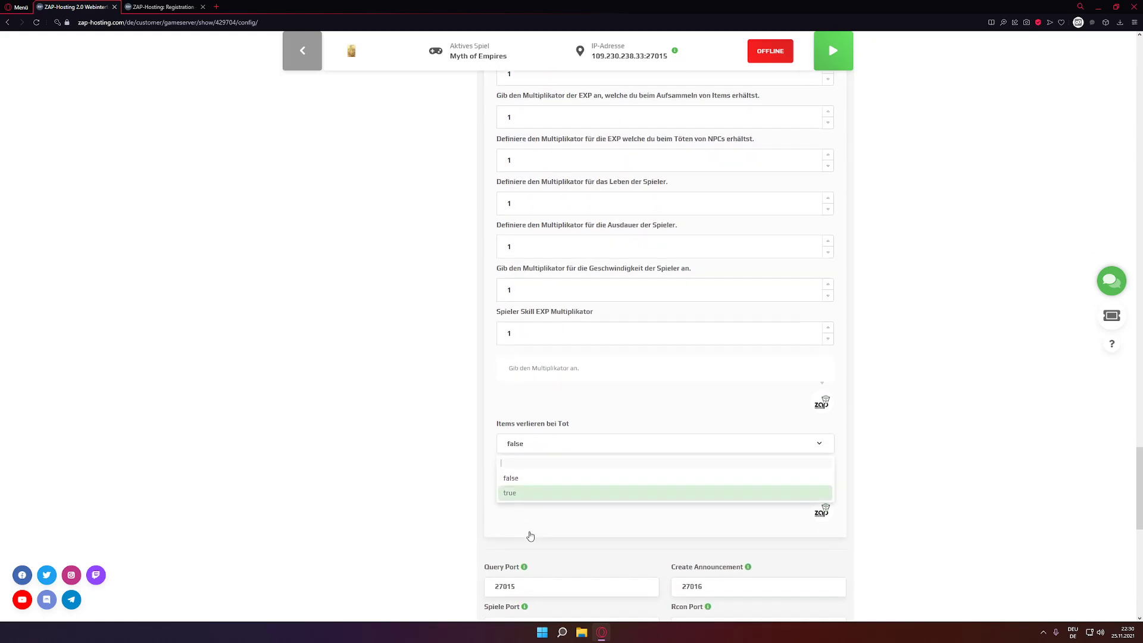
{"action": "left_click", "coordinate": [460, 465]}
Save the server configuration below the port, slot and start command settings
{"action": "scroll", "coordinate": [460, 464], "scroll_direction": "down", "scroll_amount": 3}
{"action": "scroll", "coordinate": [523, 457], "scroll_direction": "down", "scroll_amount": 3}
{"action": "scroll", "coordinate": [574, 432], "scroll_direction": "down", "scroll_amount": 2}
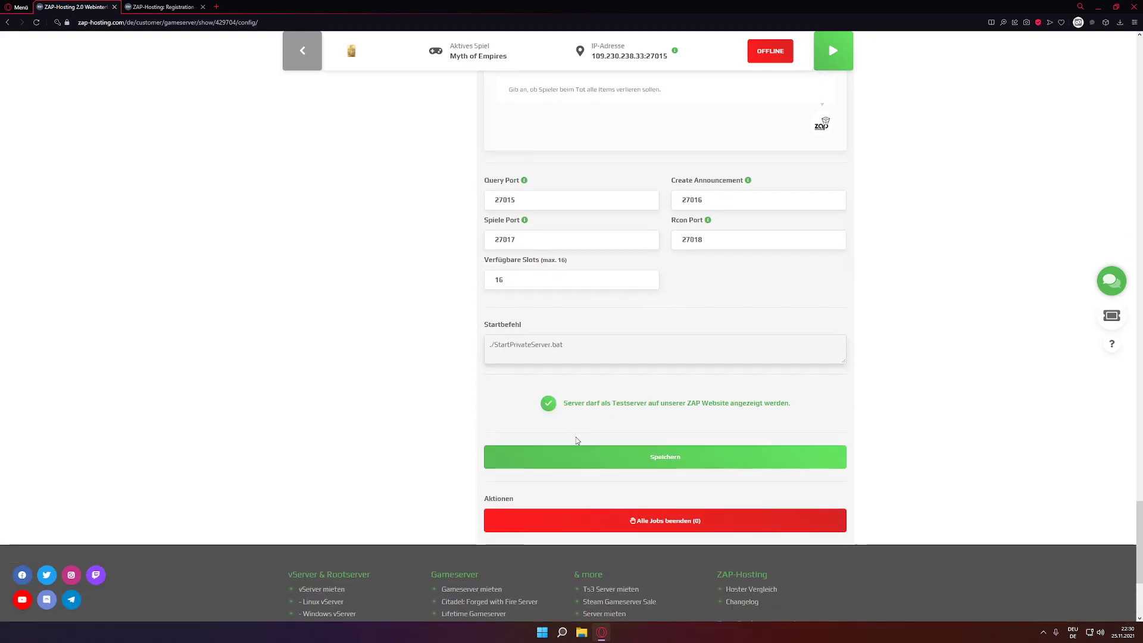
{"action": "left_click", "coordinate": [632, 463]}
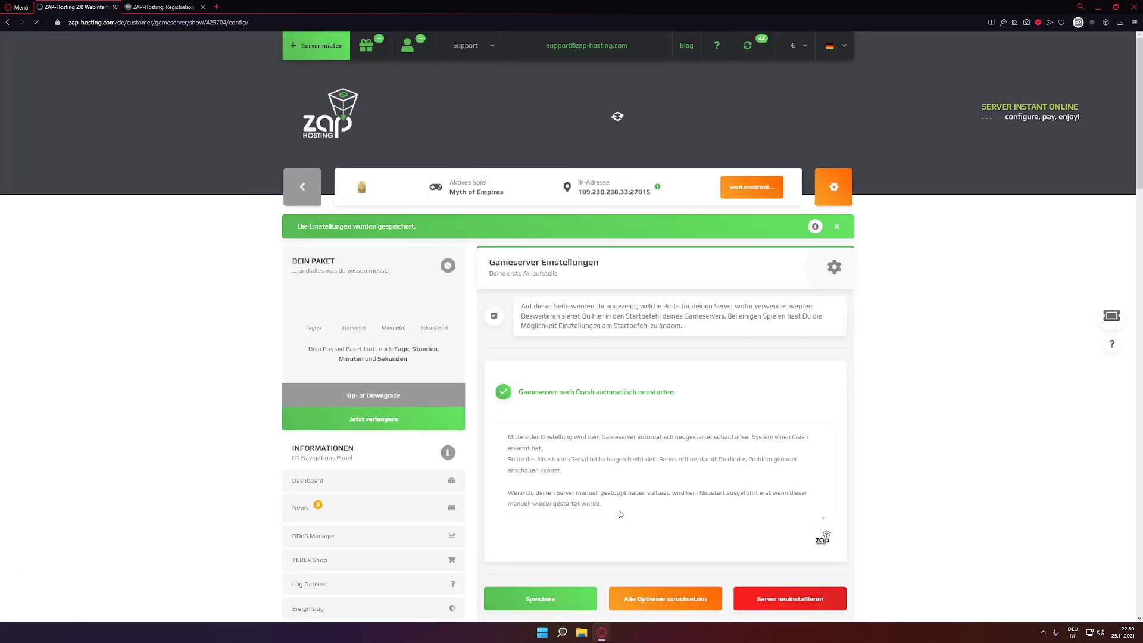
Open the server's games page, expand the available games and browse the list of installable games
{"action": "scroll", "coordinate": [620, 514], "scroll_direction": "down", "scroll_amount": 8}
{"action": "scroll", "coordinate": [524, 485], "scroll_direction": "up", "scroll_amount": 2}
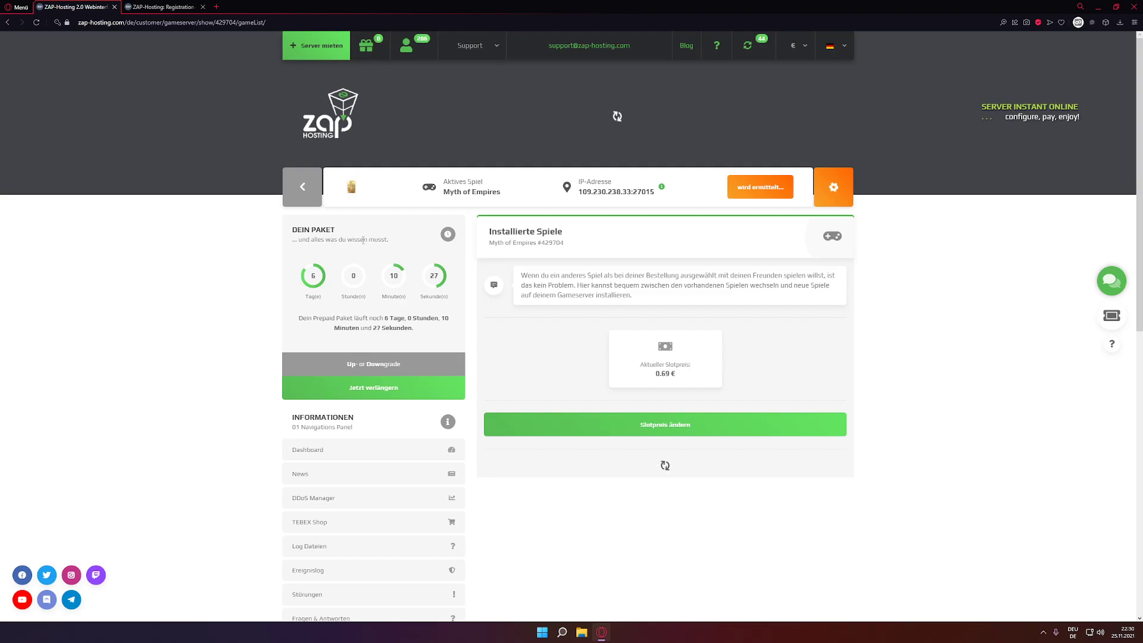
{"action": "scroll", "coordinate": [617, 339], "scroll_direction": "down", "scroll_amount": 1}
{"action": "scroll", "coordinate": [618, 357], "scroll_direction": "down", "scroll_amount": 2}
{"action": "left_click", "coordinate": [625, 434]}
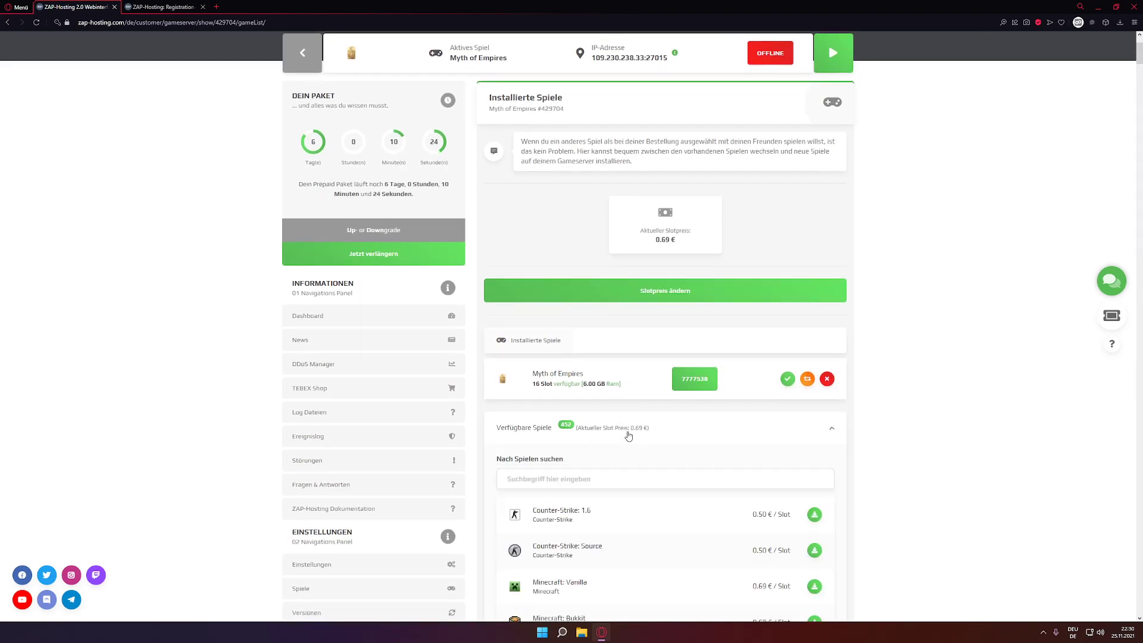
{"action": "scroll", "coordinate": [625, 435], "scroll_direction": "down", "scroll_amount": 4}
{"action": "scroll", "coordinate": [591, 453], "scroll_direction": "down", "scroll_amount": 15}
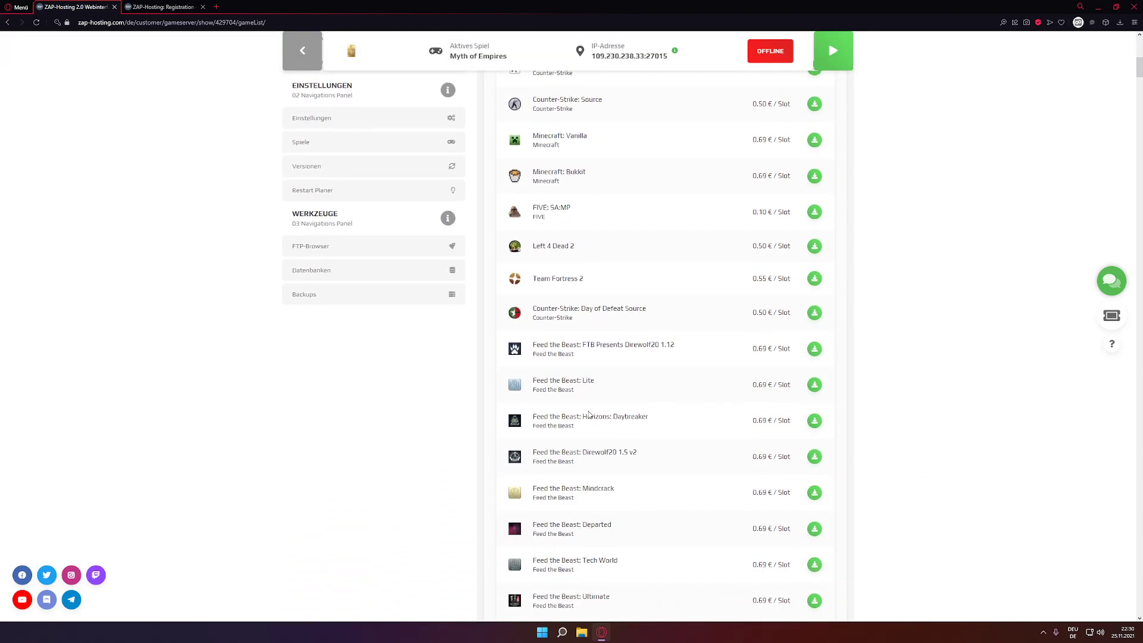
{"action": "scroll", "coordinate": [569, 444], "scroll_direction": "down", "scroll_amount": 20}
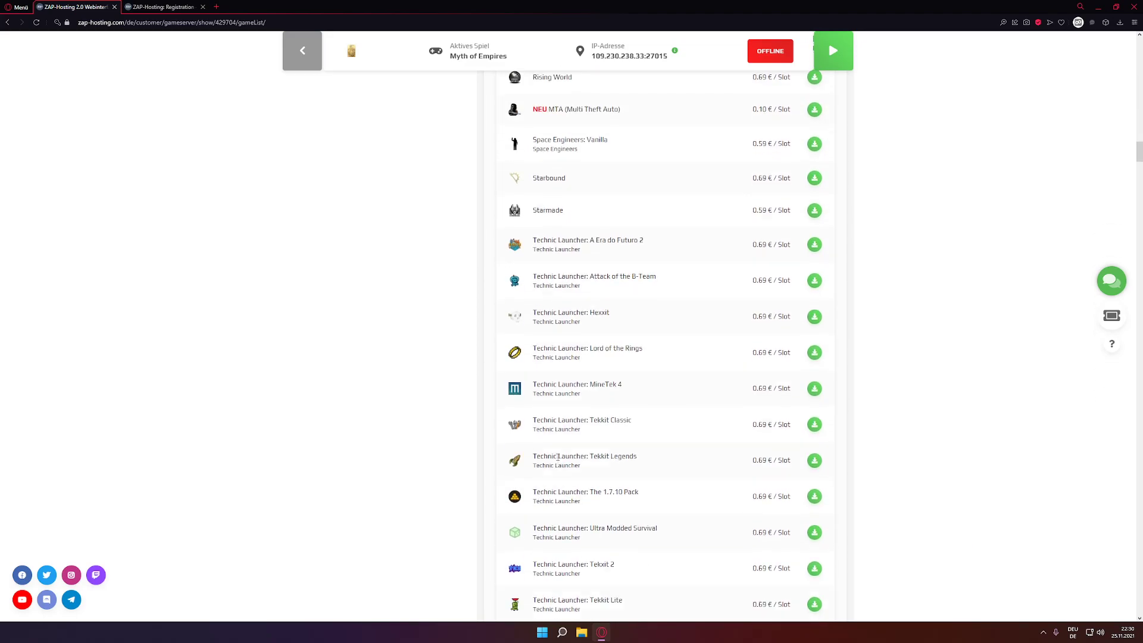
{"action": "scroll", "coordinate": [562, 511], "scroll_direction": "up", "scroll_amount": 20}
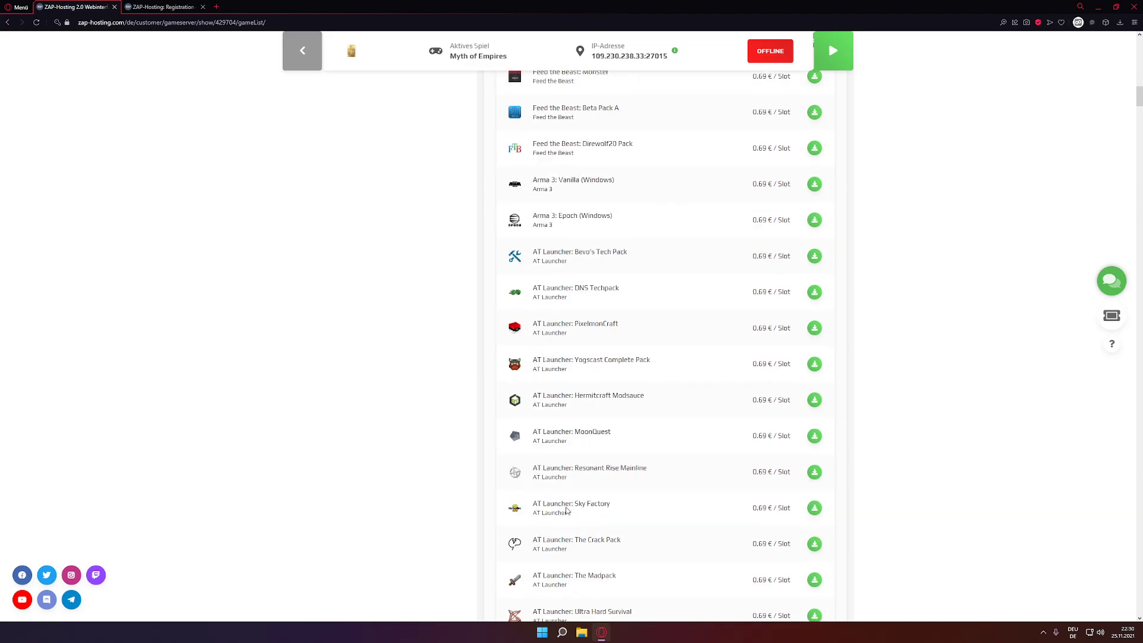
Open the server's versions page and review the auto-update, e-mail notification, installed version and Steam file validation options
{"action": "scroll", "coordinate": [564, 485], "scroll_direction": "up", "scroll_amount": 2}
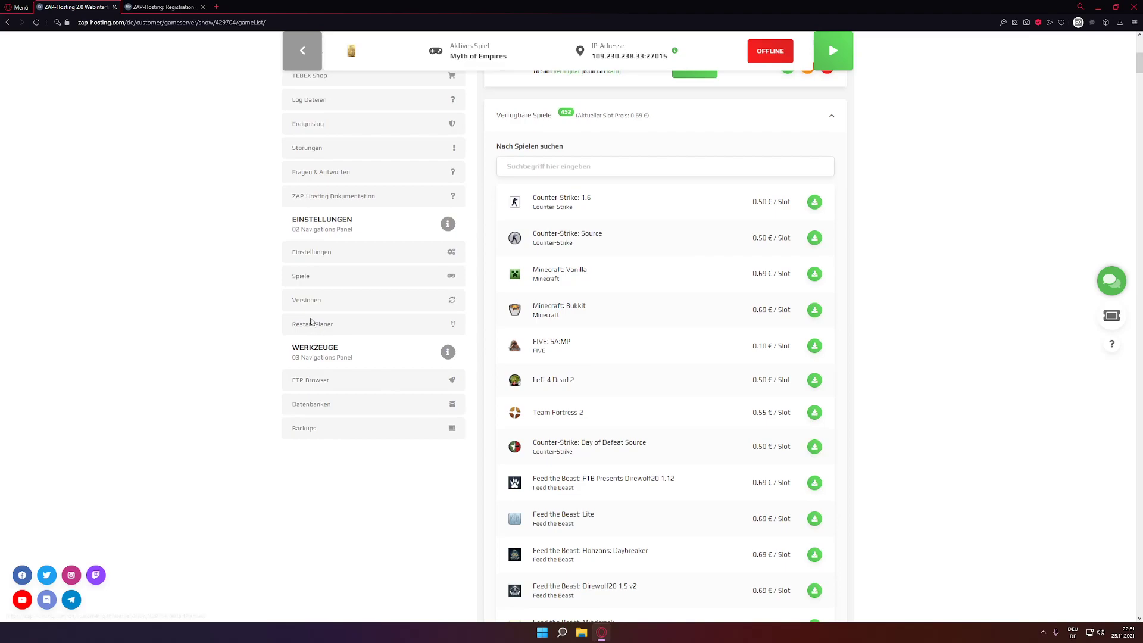
{"action": "left_click", "coordinate": [316, 302]}
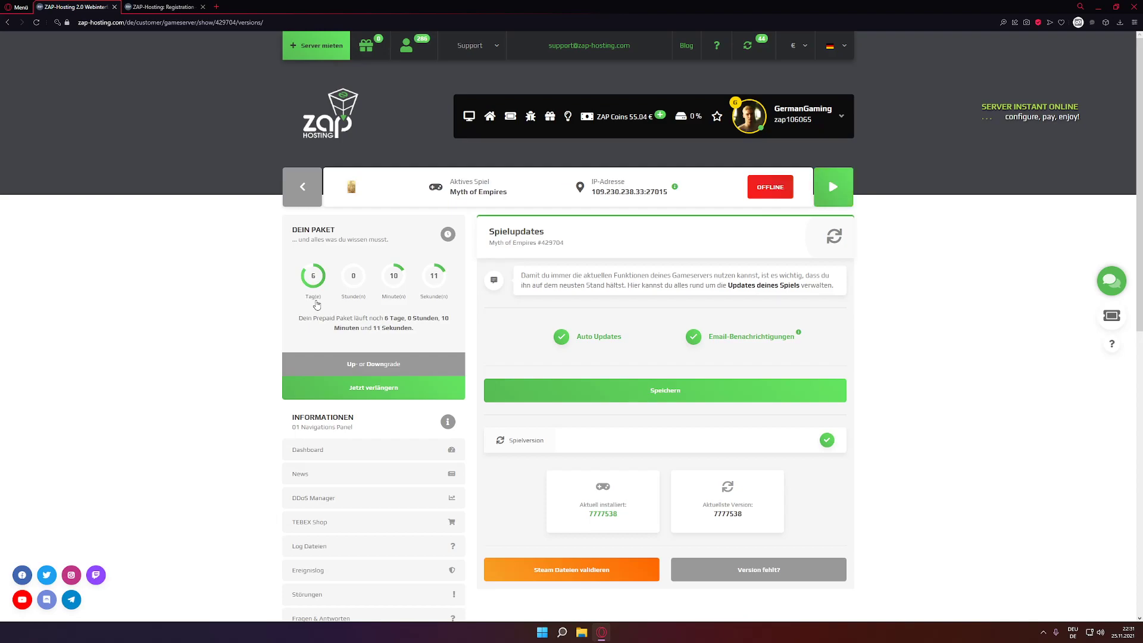
{"action": "scroll", "coordinate": [674, 322], "scroll_direction": "down", "scroll_amount": 2}
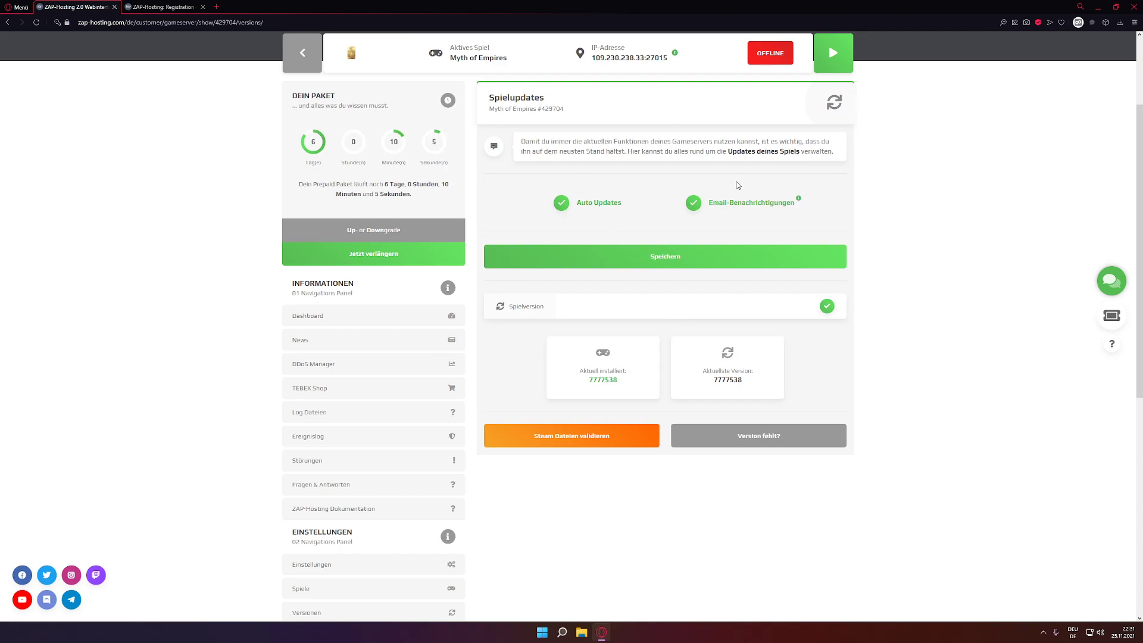
{"action": "scroll", "coordinate": [691, 229], "scroll_direction": "down", "scroll_amount": 3}
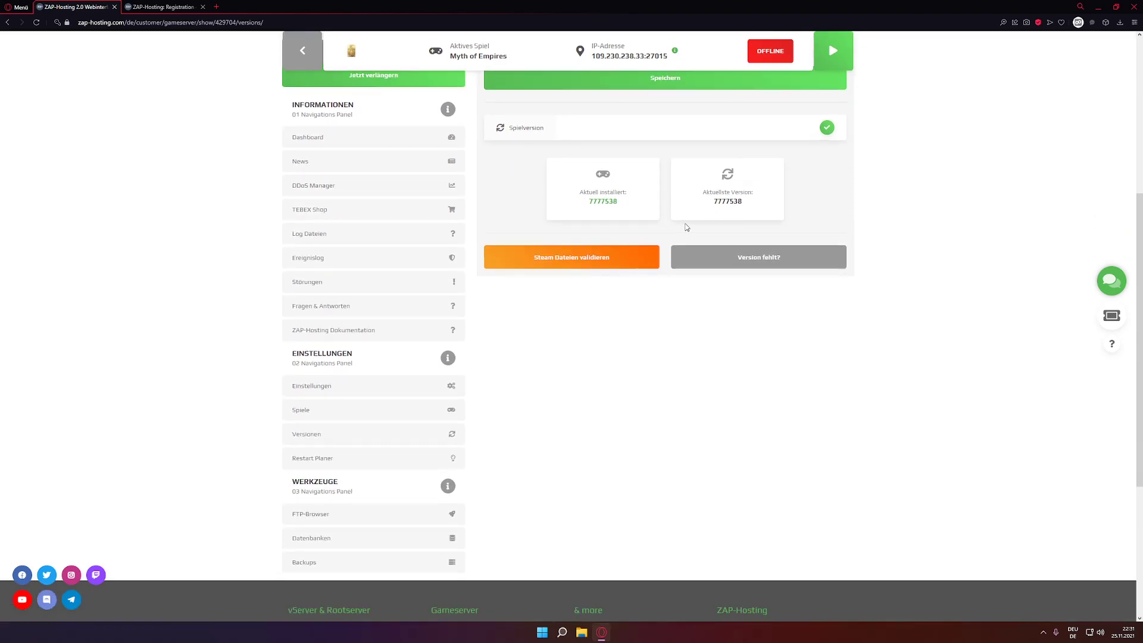
Open the restart planner, create an automatic restart, switch its interval from weekly to daily (Täglich), and save the entry
{"action": "left_click", "coordinate": [338, 464]}
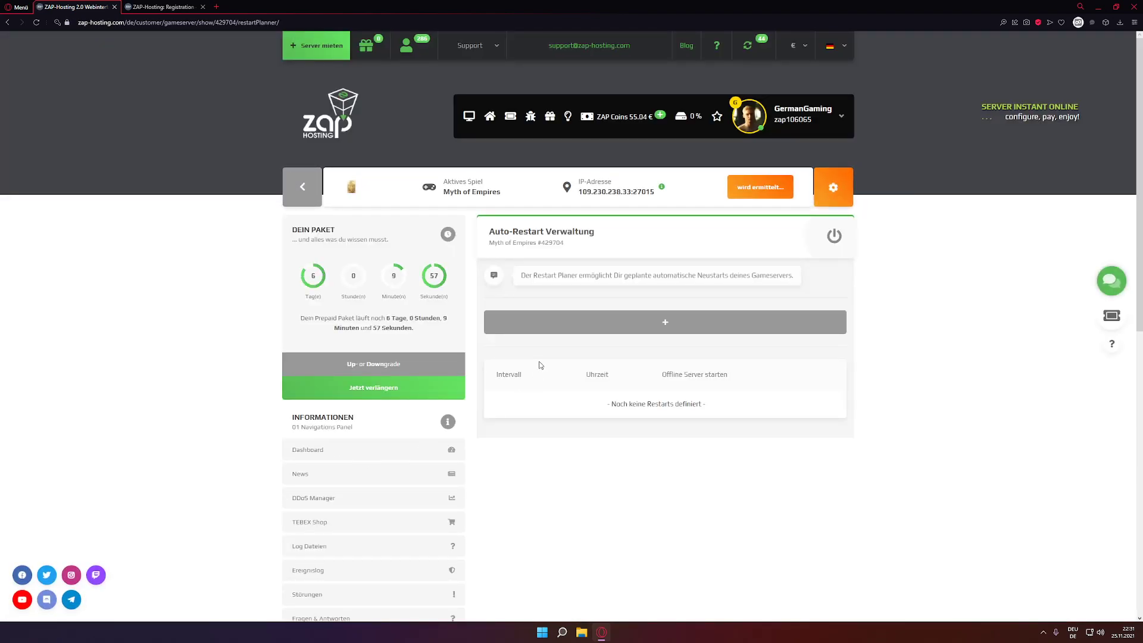
{"action": "left_click", "coordinate": [564, 337]}
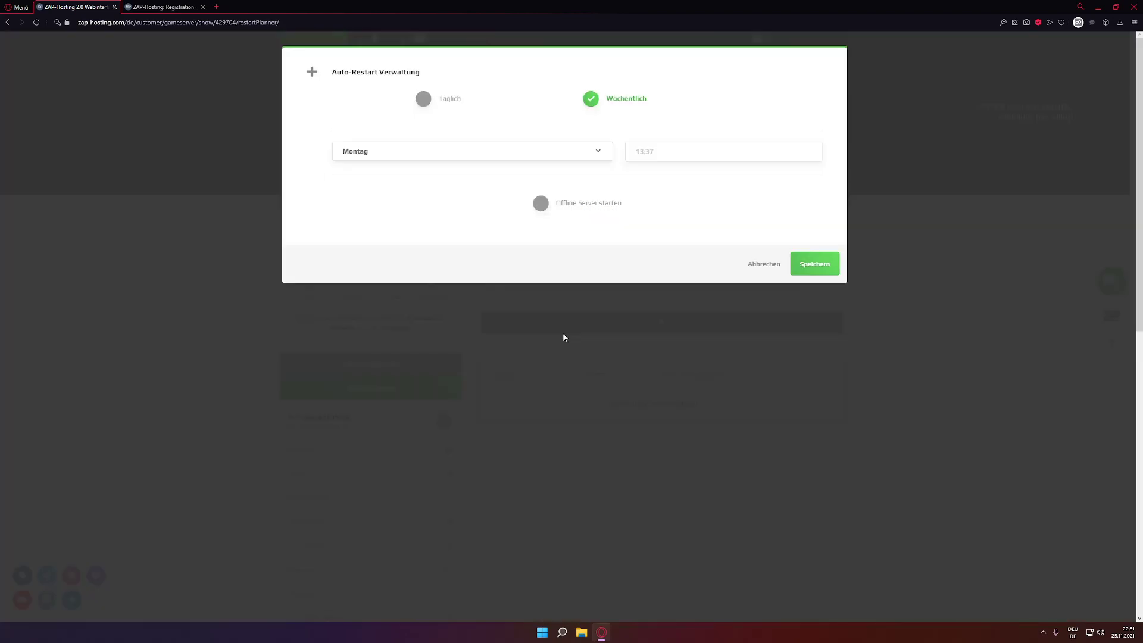
{"action": "left_click", "coordinate": [392, 153]}
{"action": "left_click", "coordinate": [654, 151]}
{"action": "left_click", "coordinate": [433, 101]}
{"action": "left_click", "coordinate": [388, 145]}
{"action": "left_click", "coordinate": [488, 124]}
{"action": "left_click", "coordinate": [801, 265]}
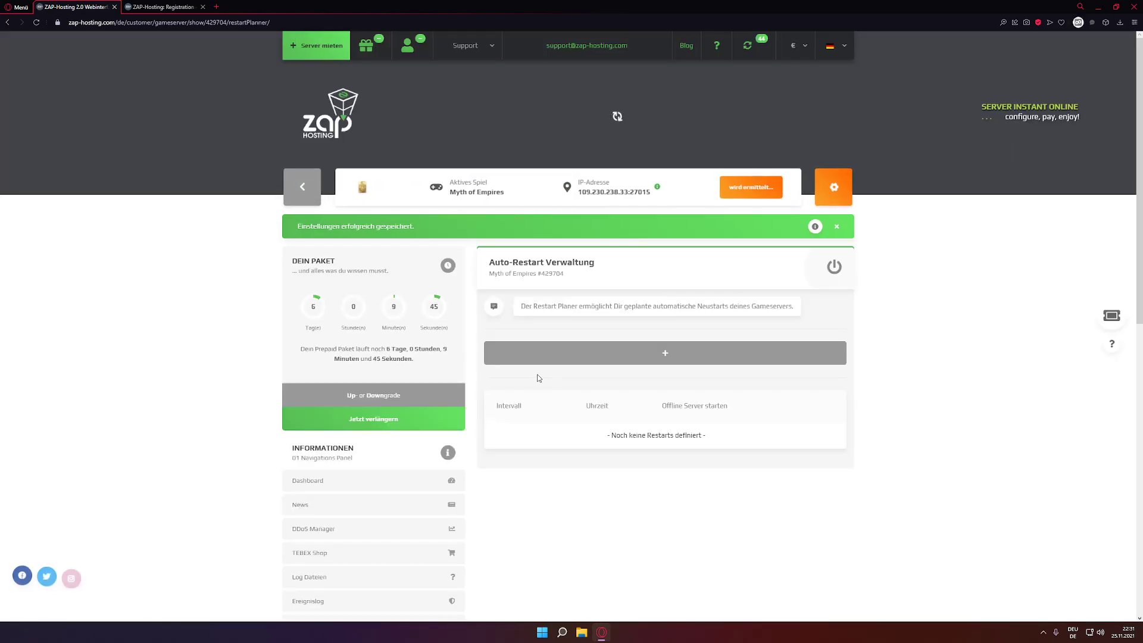
Open the server's FTP browser page and review the connection details, access-rights options and recommended FTP clients FileZilla and WinSCP
{"action": "scroll", "coordinate": [584, 351], "scroll_direction": "down", "scroll_amount": 5}
{"action": "left_click", "coordinate": [318, 459]}
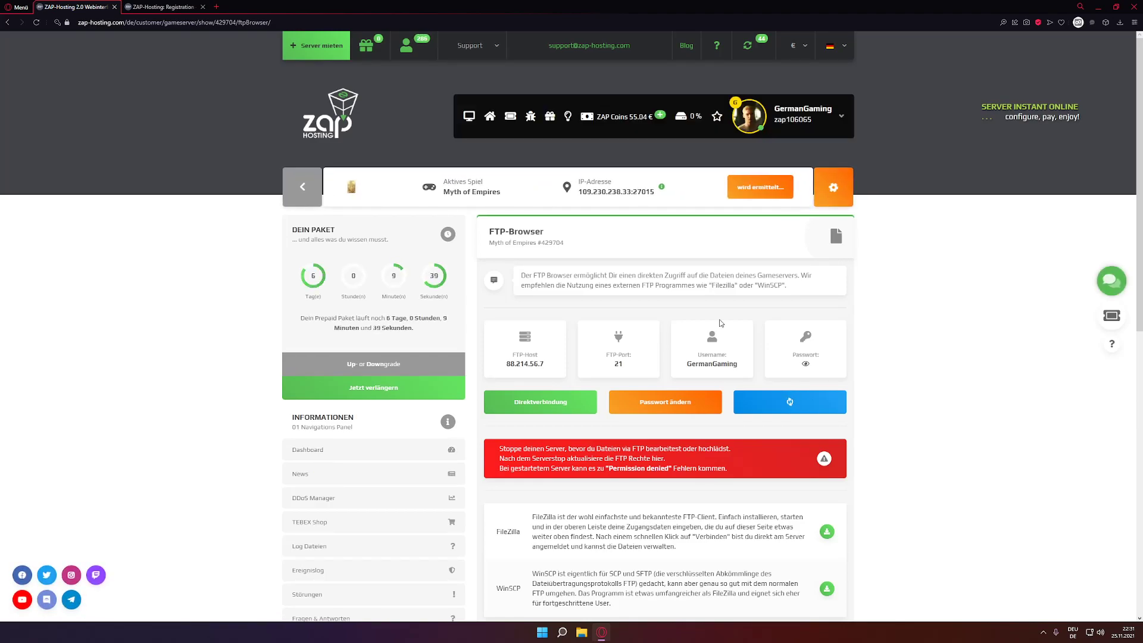
{"action": "scroll", "coordinate": [722, 333], "scroll_direction": "down", "scroll_amount": 2}
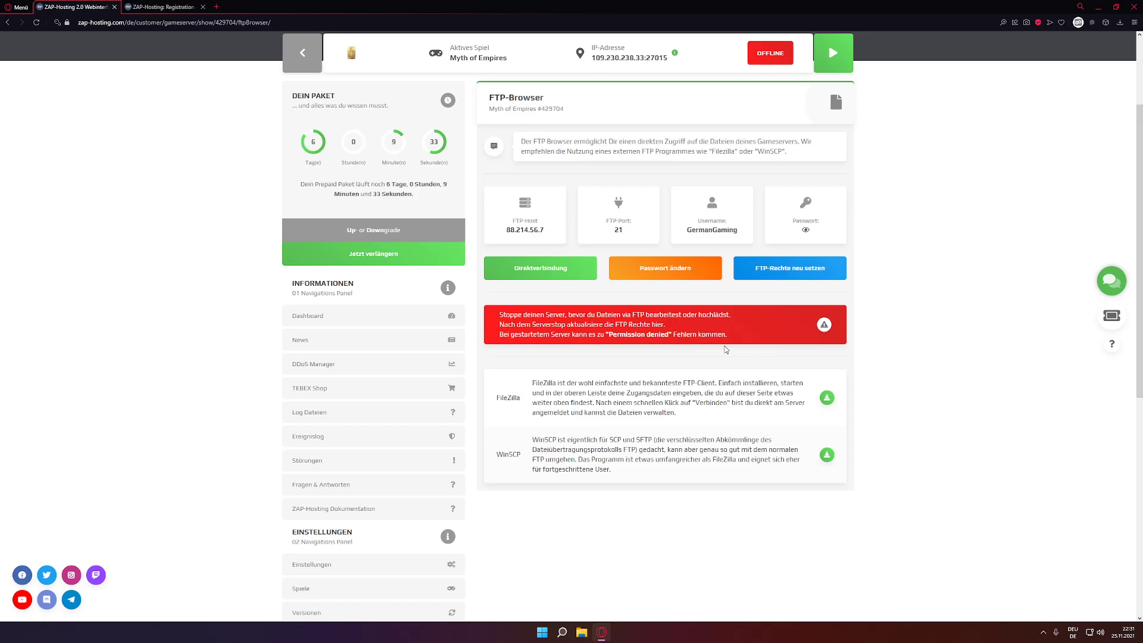
{"action": "scroll", "coordinate": [726, 349], "scroll_direction": "down", "scroll_amount": 5}
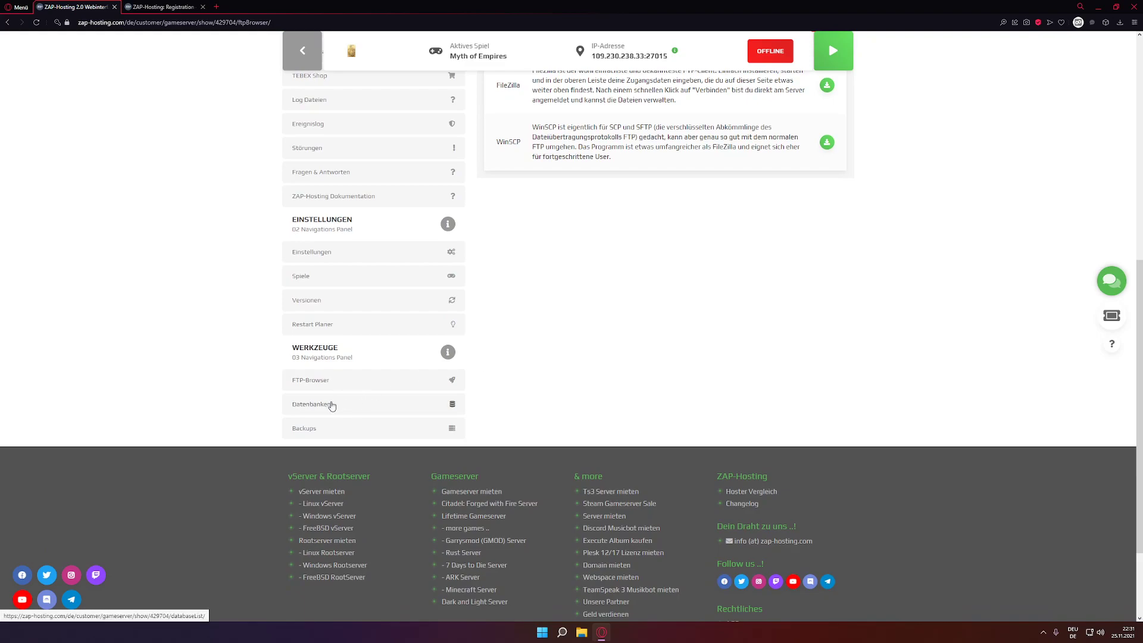